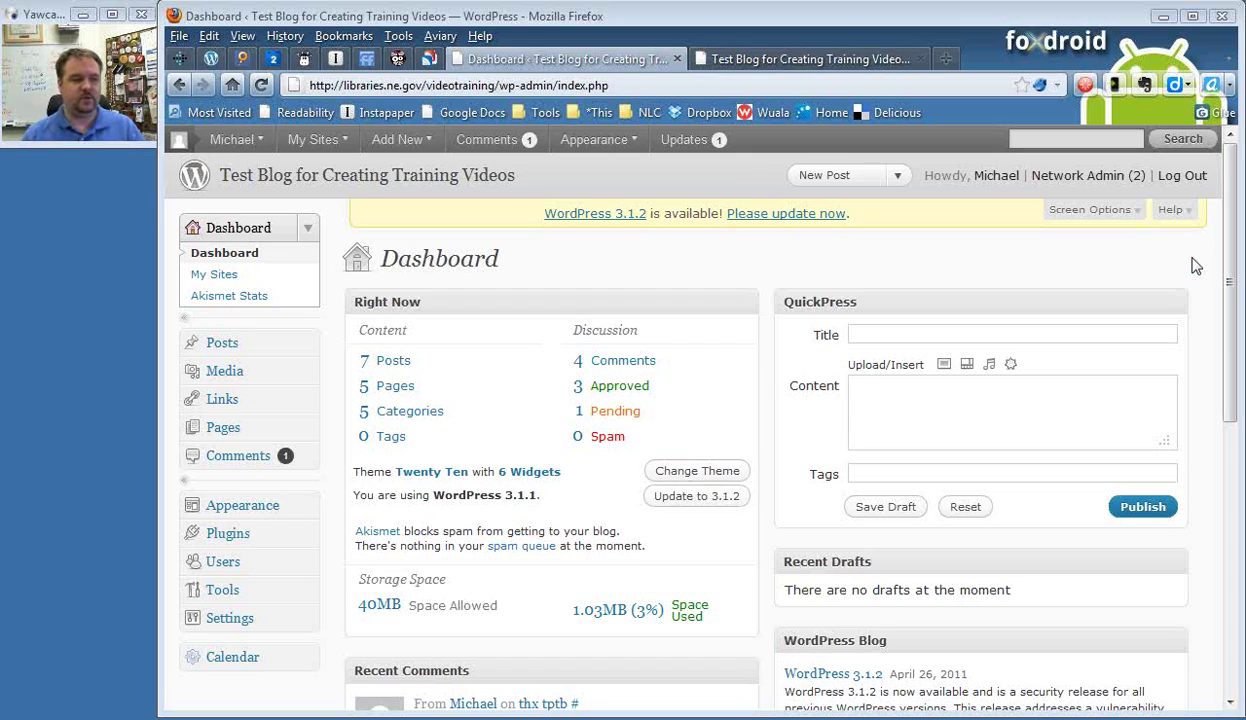
Step: Open the blog's Widgets management page from the Appearance settings
left_click(250, 509)
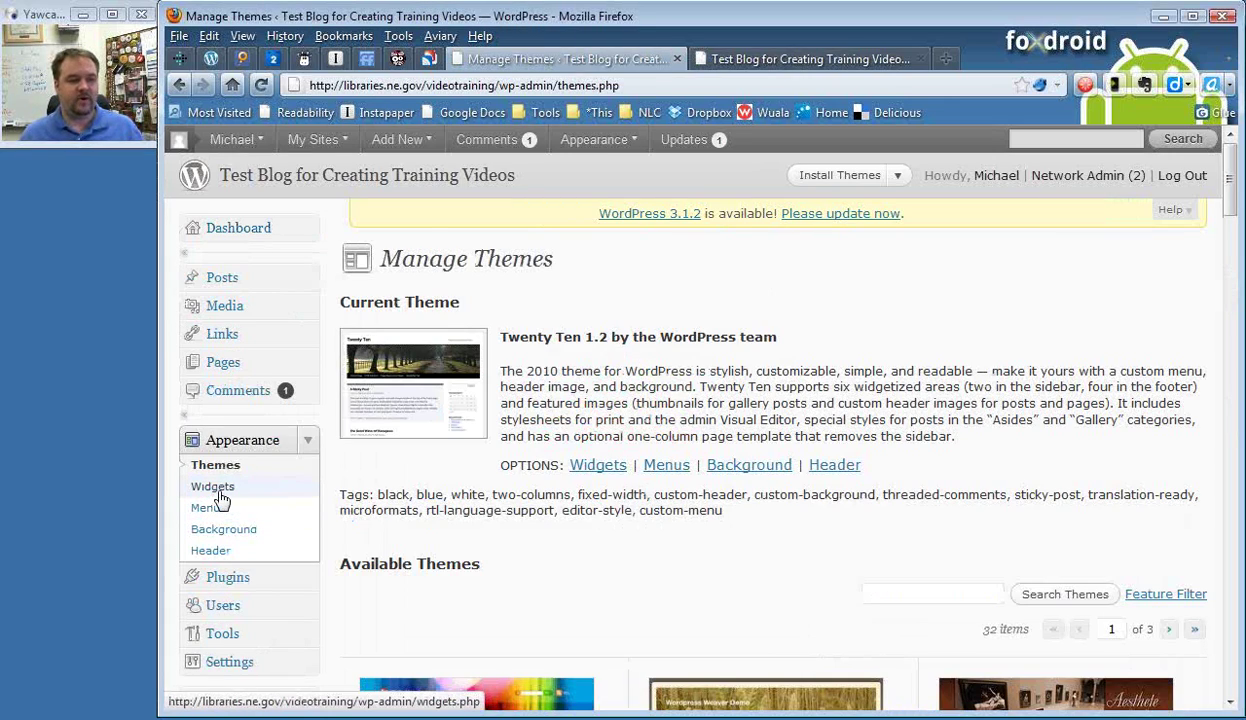
left_click(213, 488)
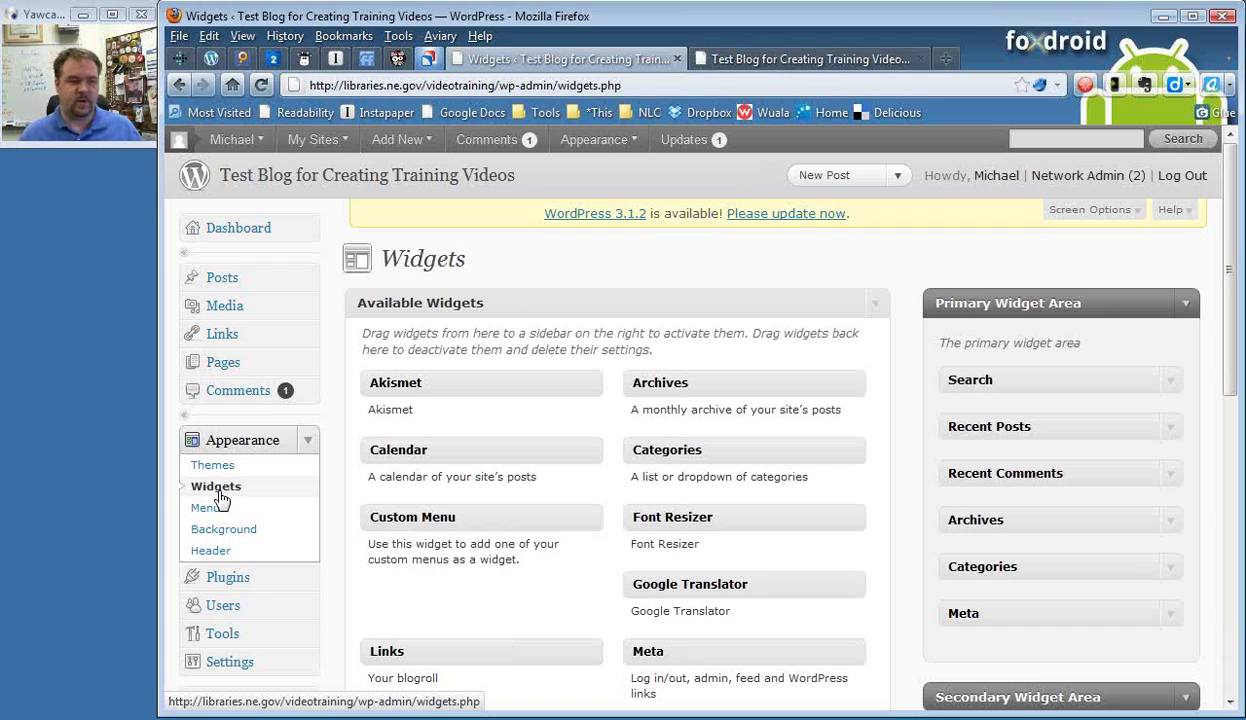
Step: Compare the widgets listed in the Primary Widget Area with the sidebar sections on the live blog
left_click(714, 62)
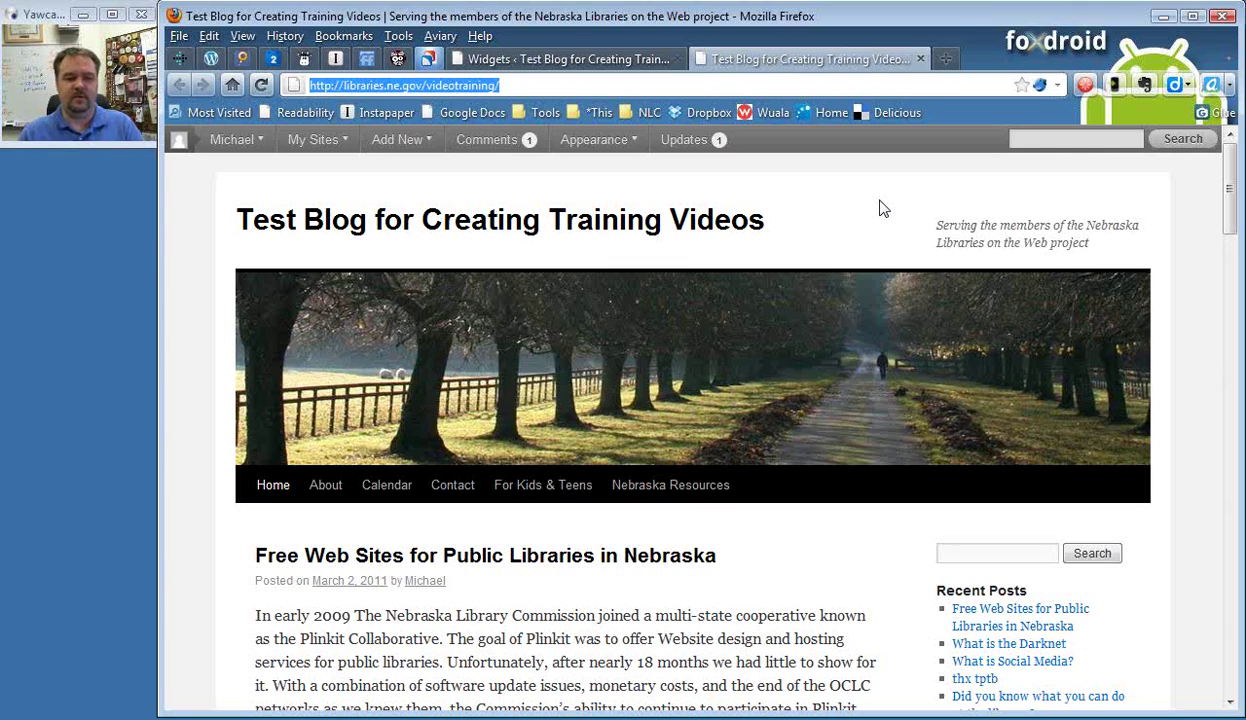
left_click_drag(1230, 192, 1235, 265)
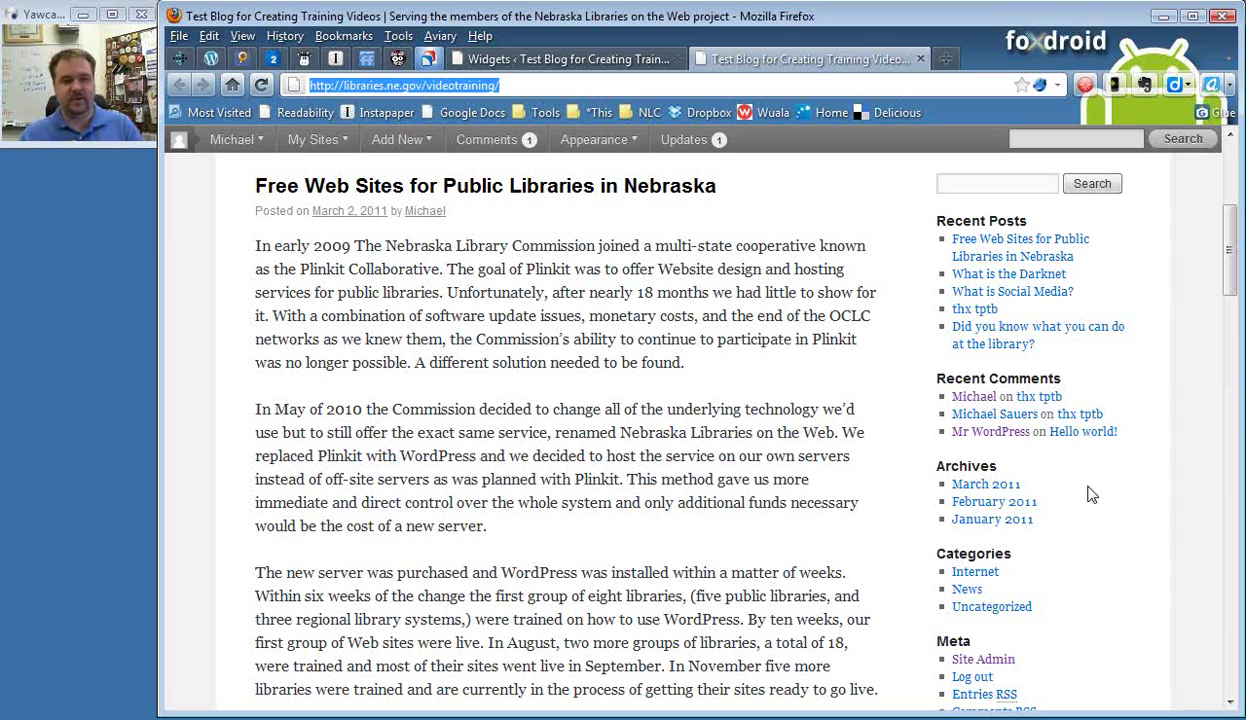
left_click(617, 62)
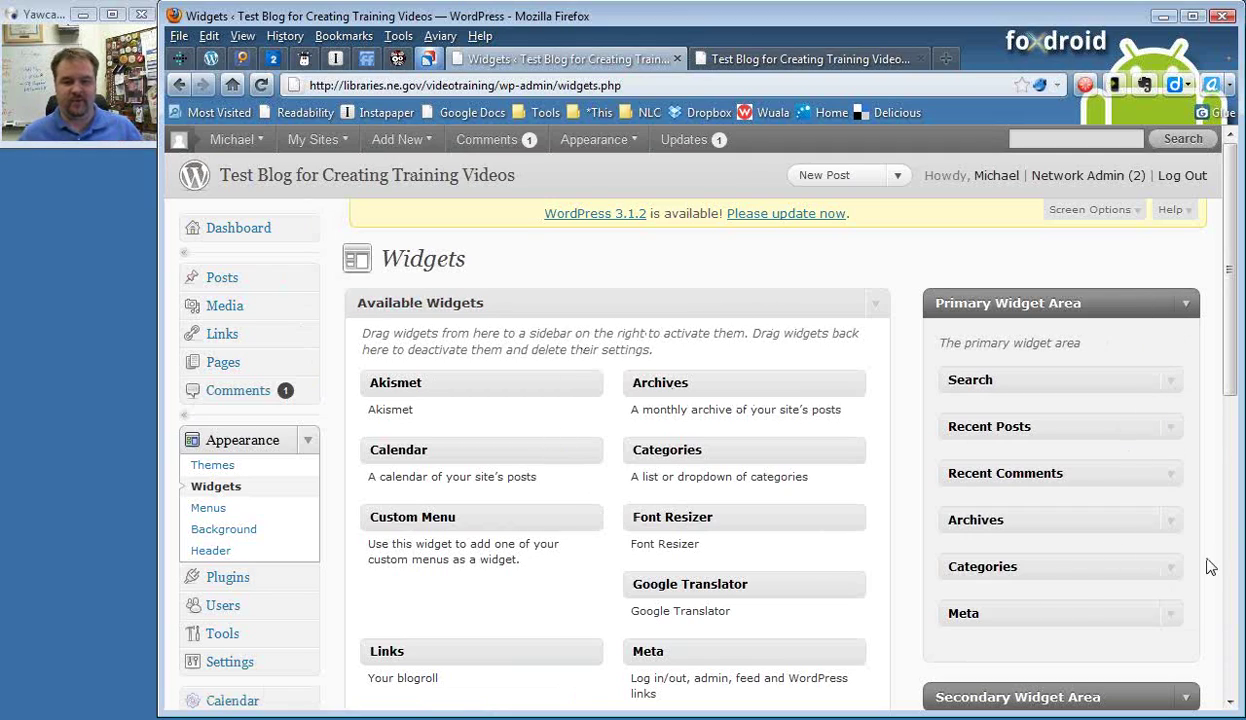
left_click(1189, 308)
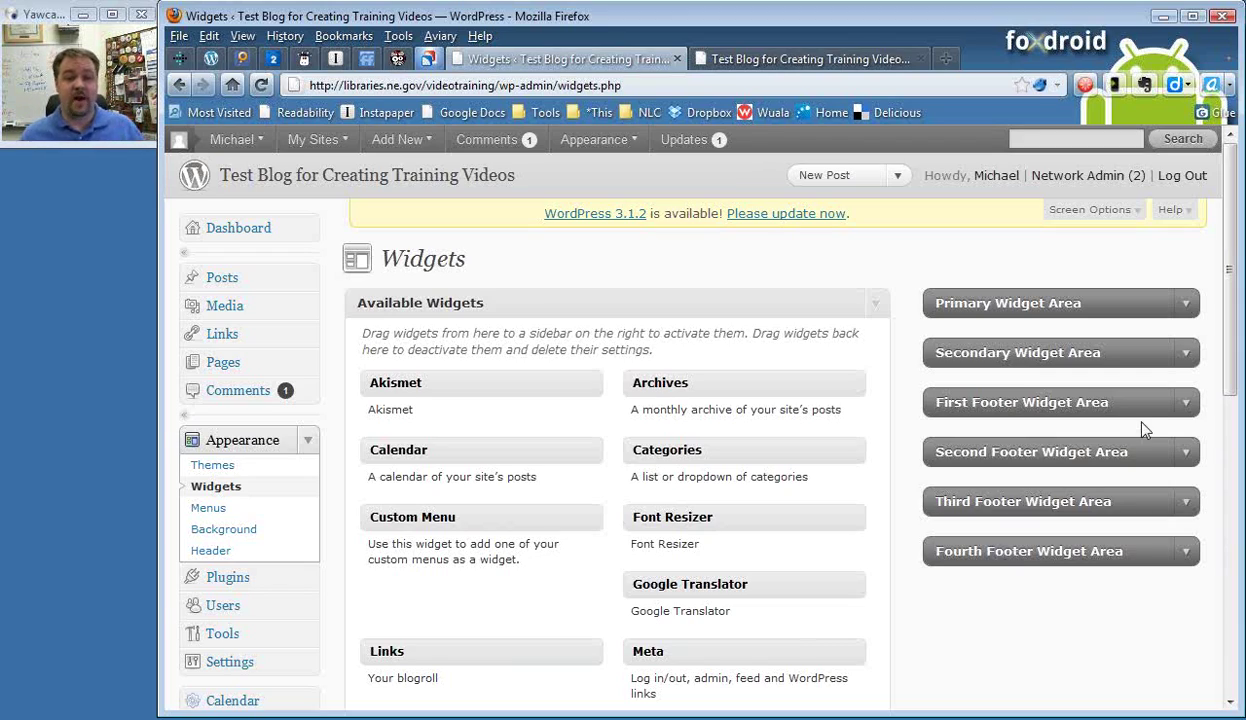
left_click(1188, 308)
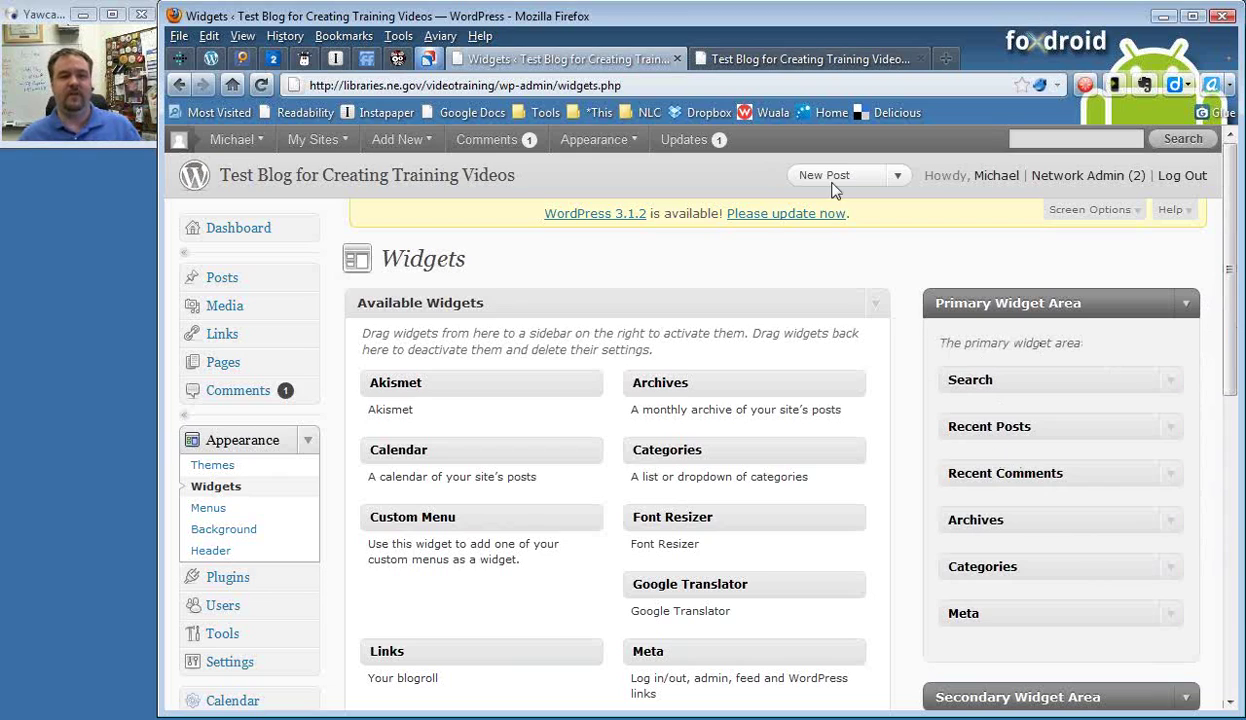
left_click(836, 62)
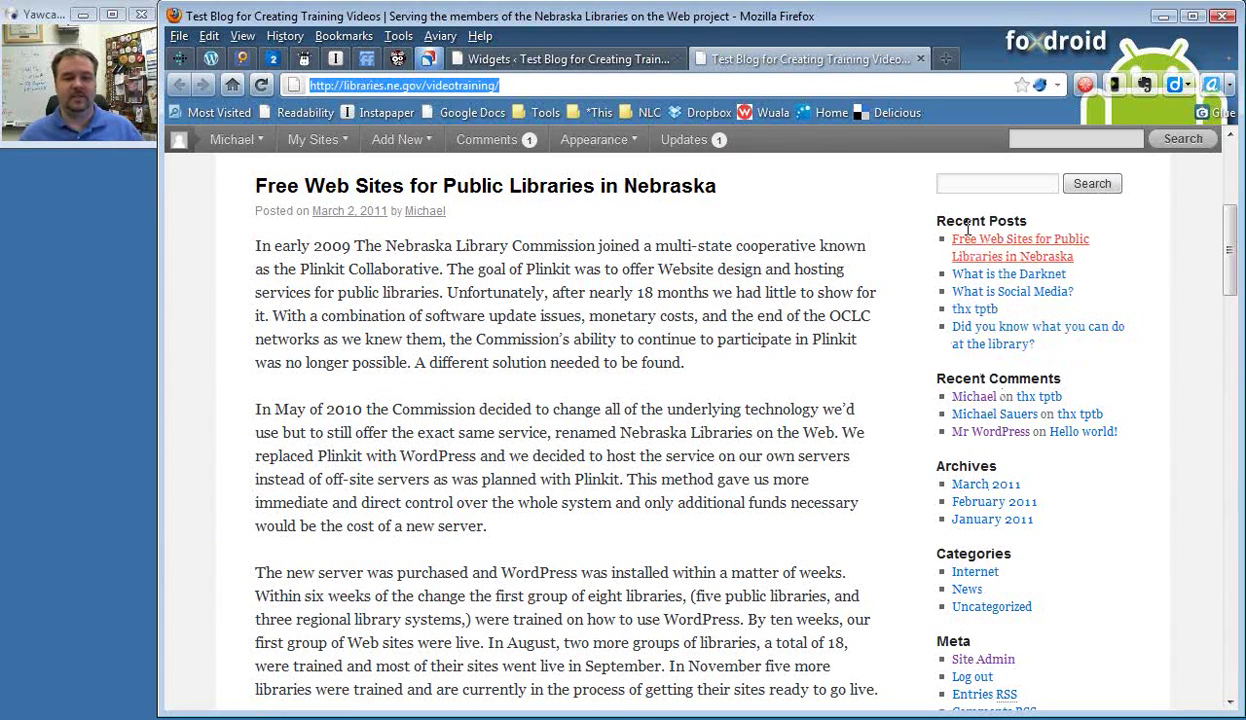
left_click(590, 62)
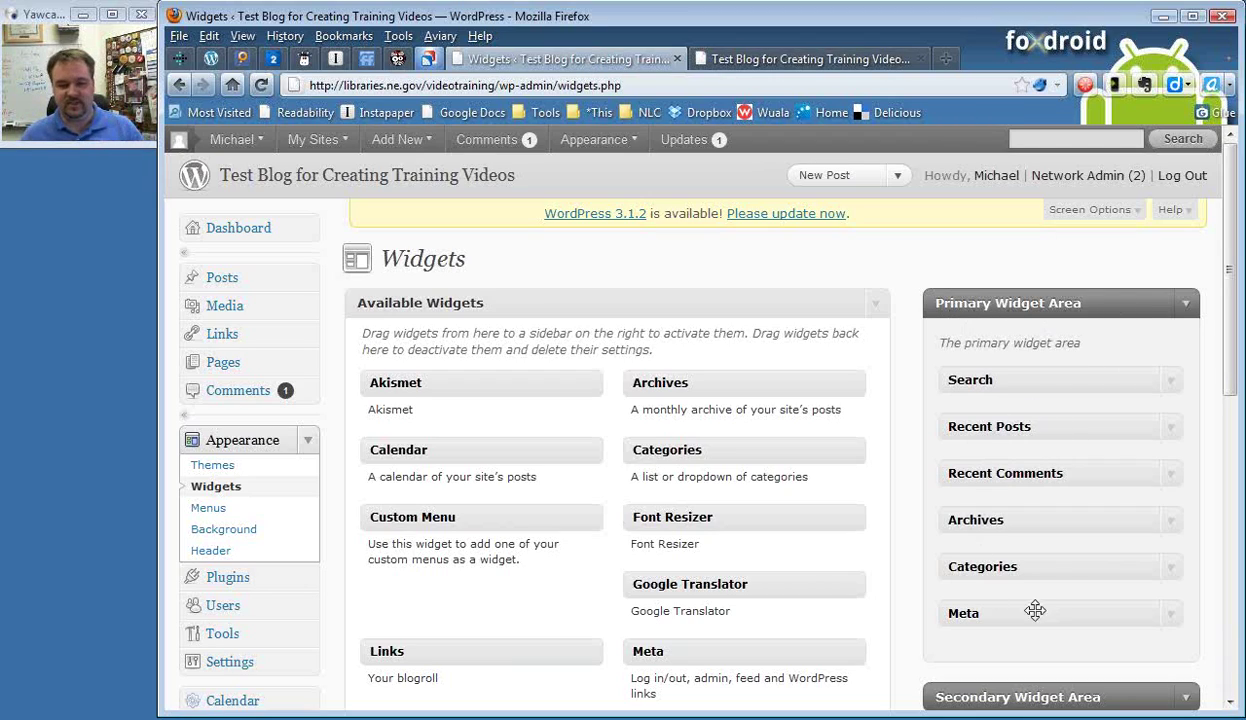
left_click(834, 60)
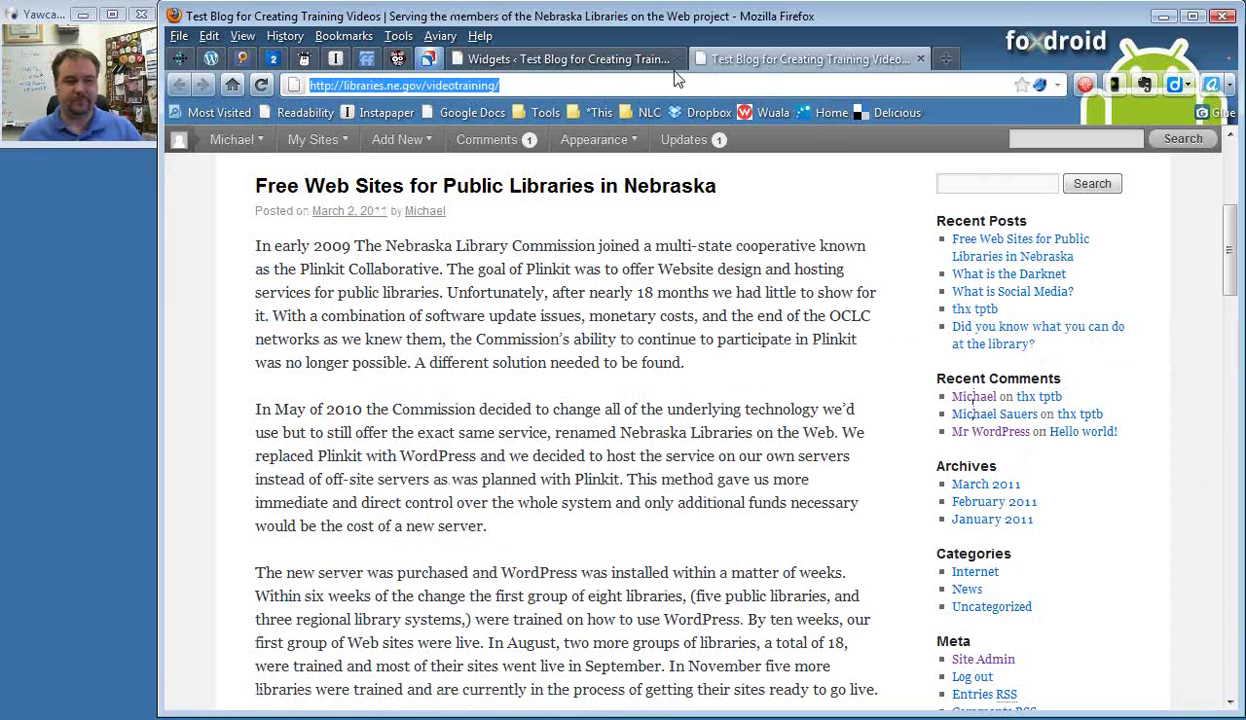
left_click(605, 62)
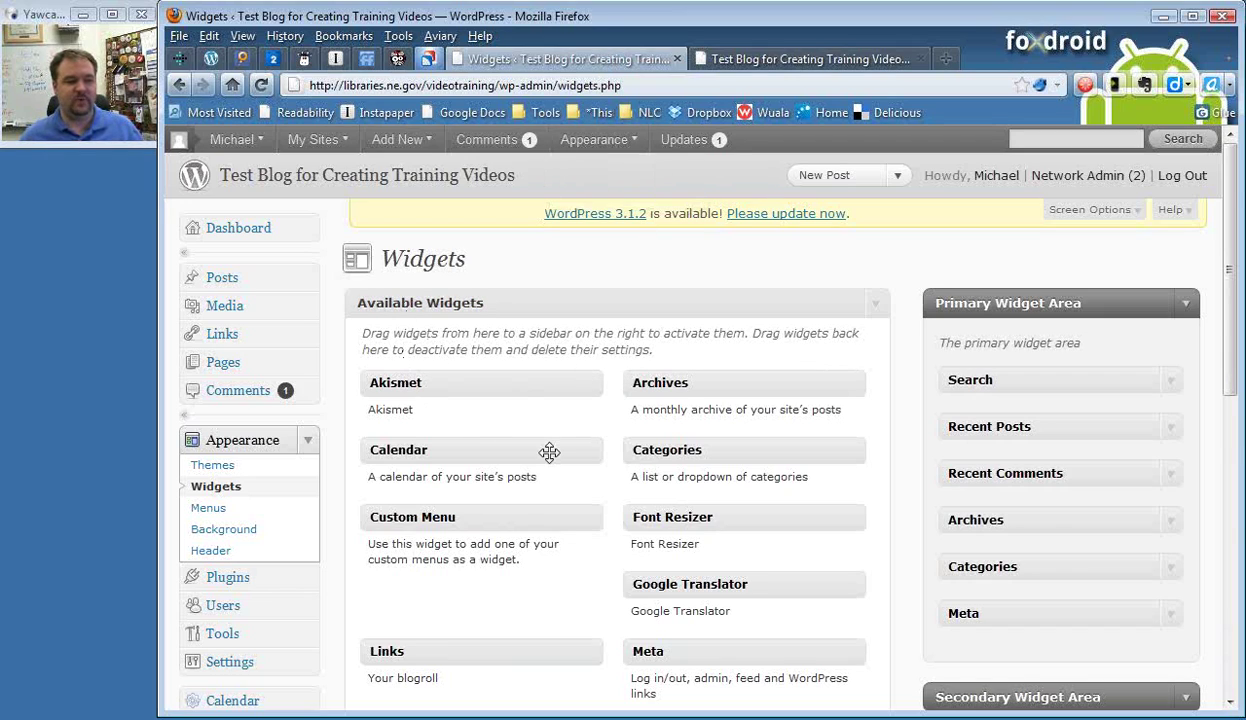
Step: Add an untitled Calendar widget to the Primary Widget Area between Search and Recent Posts, save it, and reload the live blog
scroll(549, 452, "down", 2)
scroll(554, 461, "down", 2)
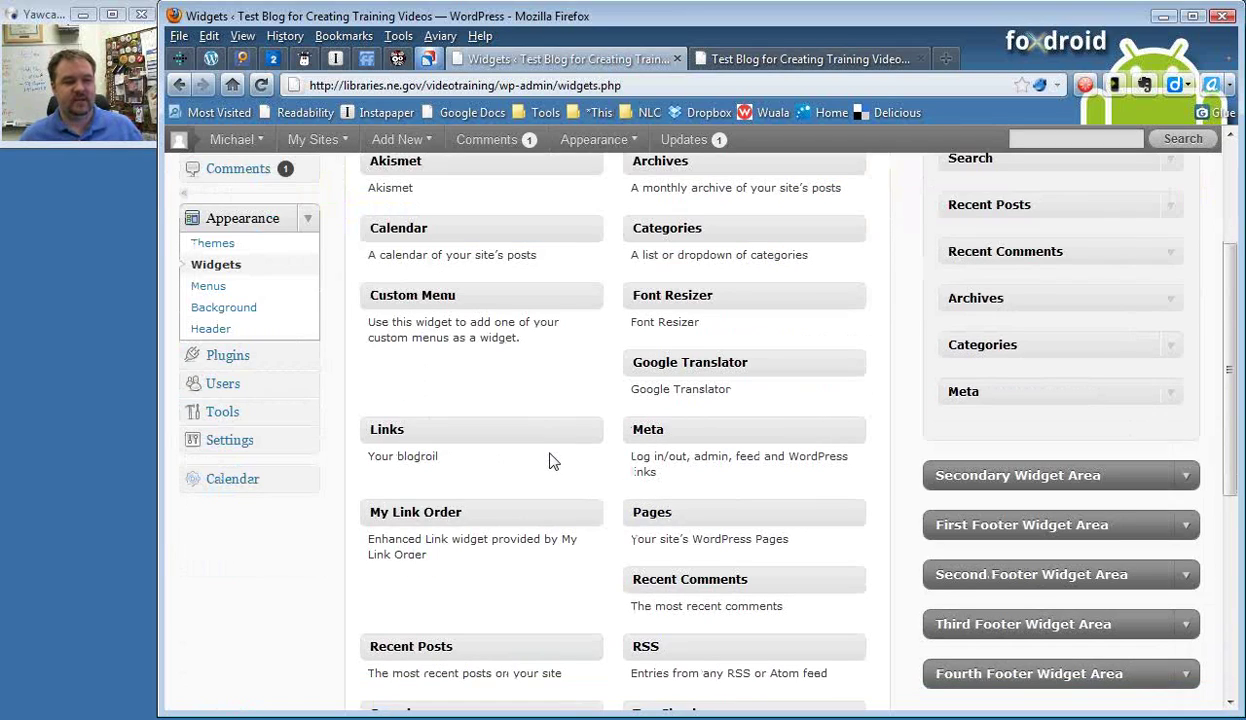
scroll(553, 461, "up", 2)
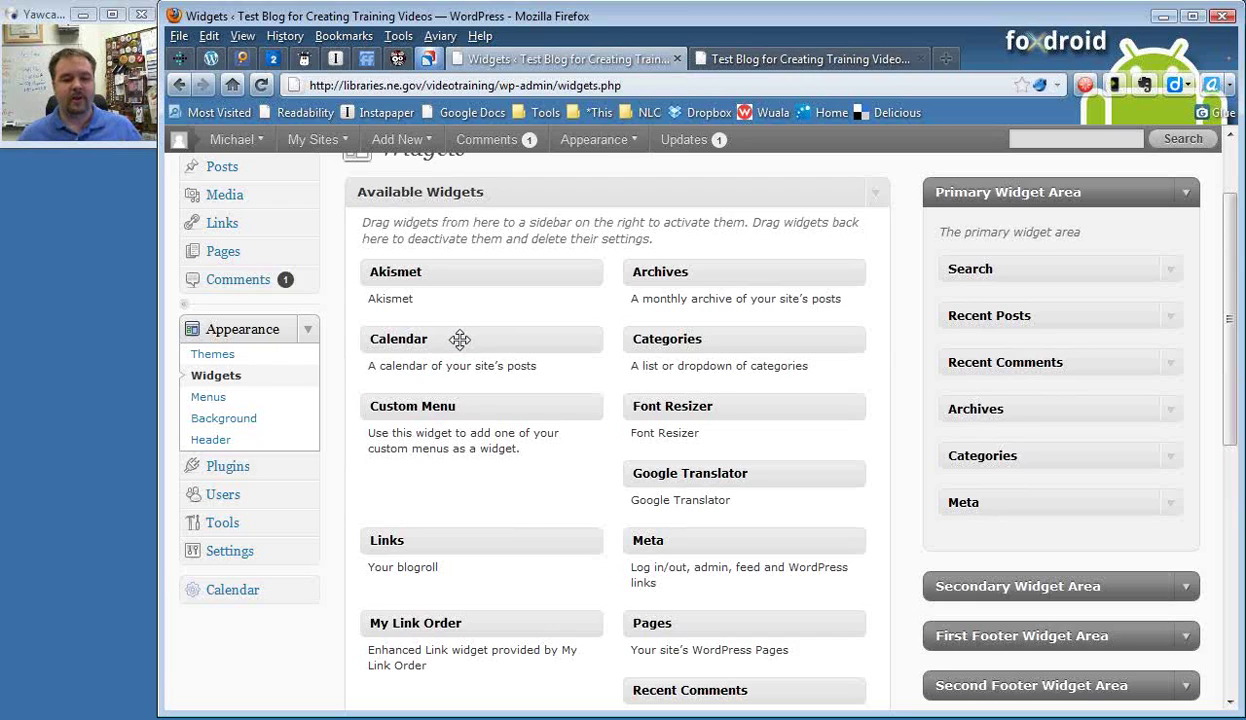
left_click_drag(459, 340, 1041, 315)
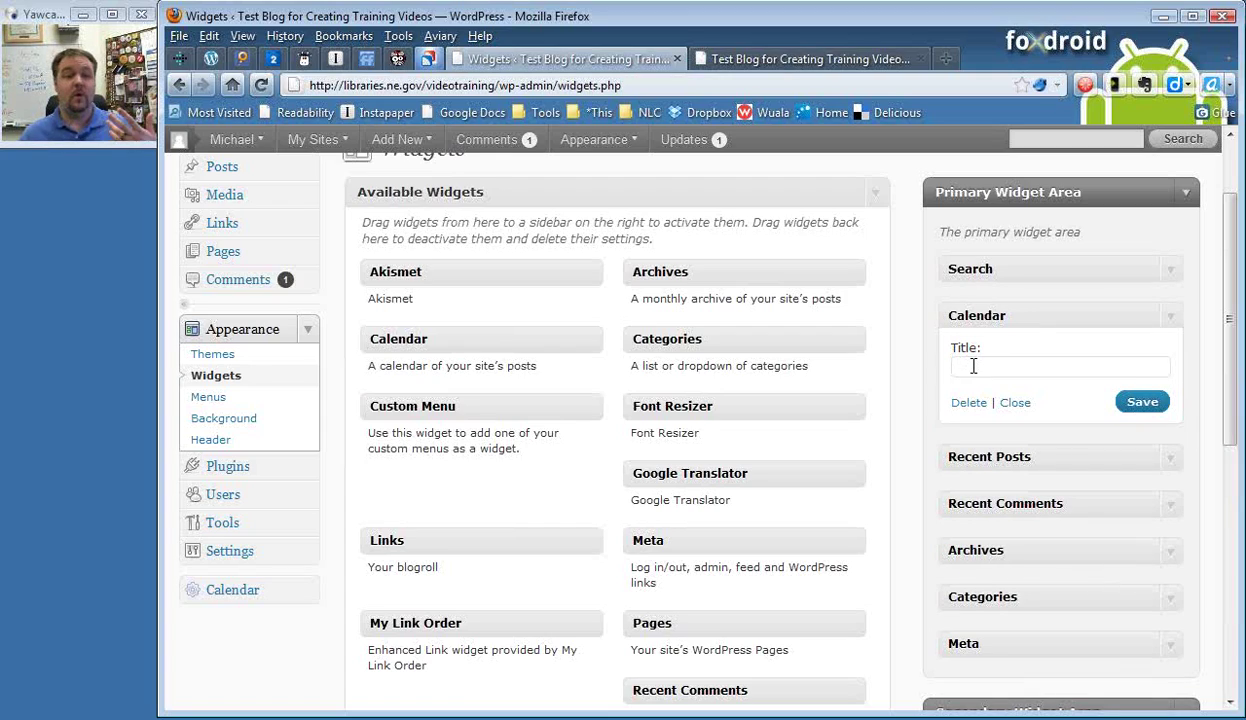
left_click(1137, 405)
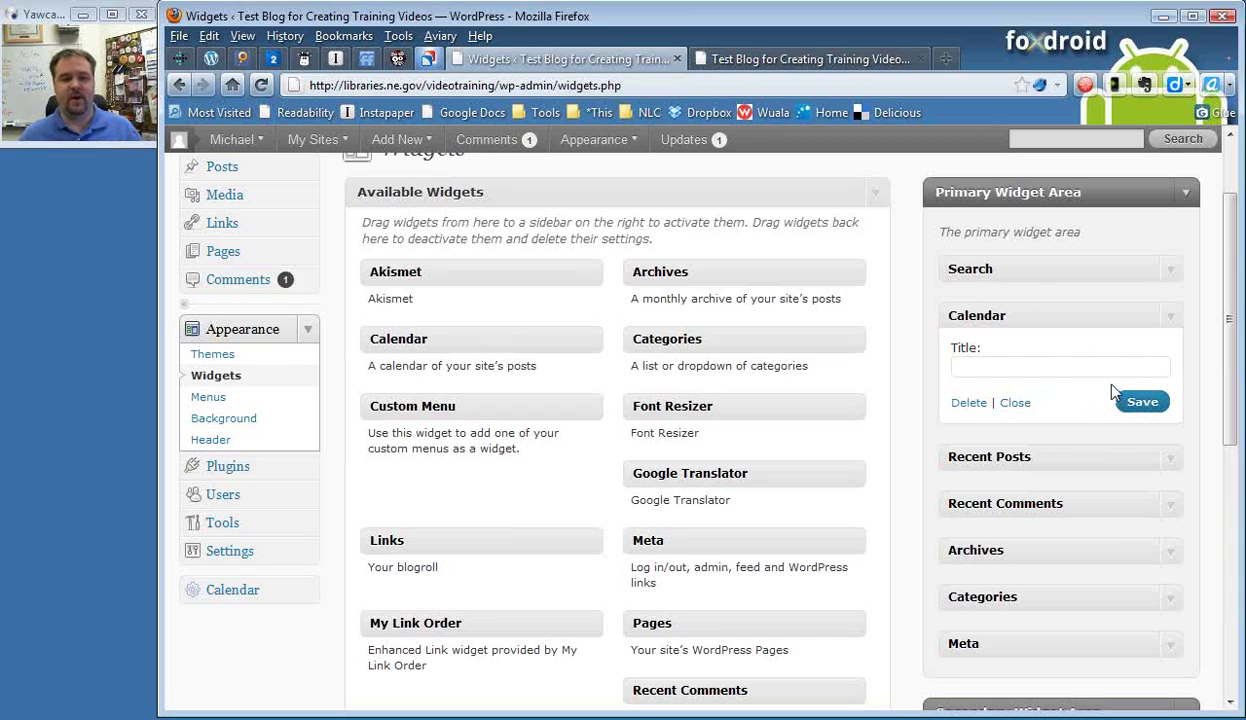
left_click(805, 62)
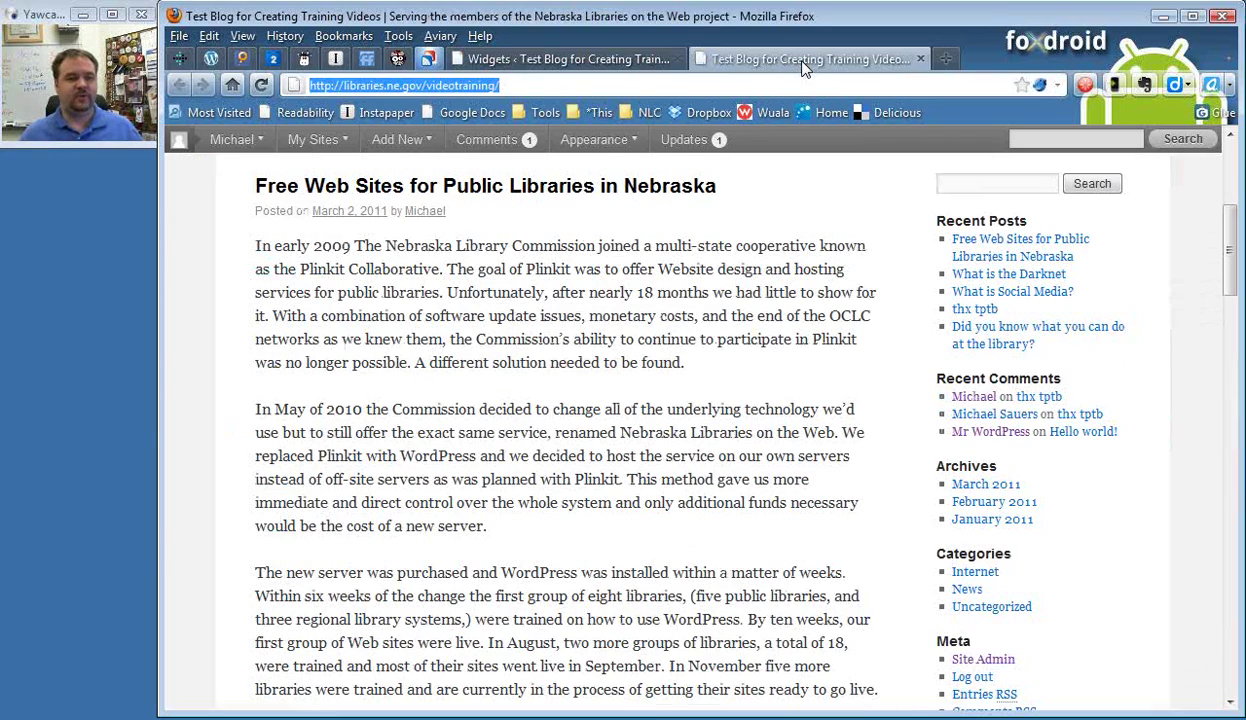
left_click(262, 85)
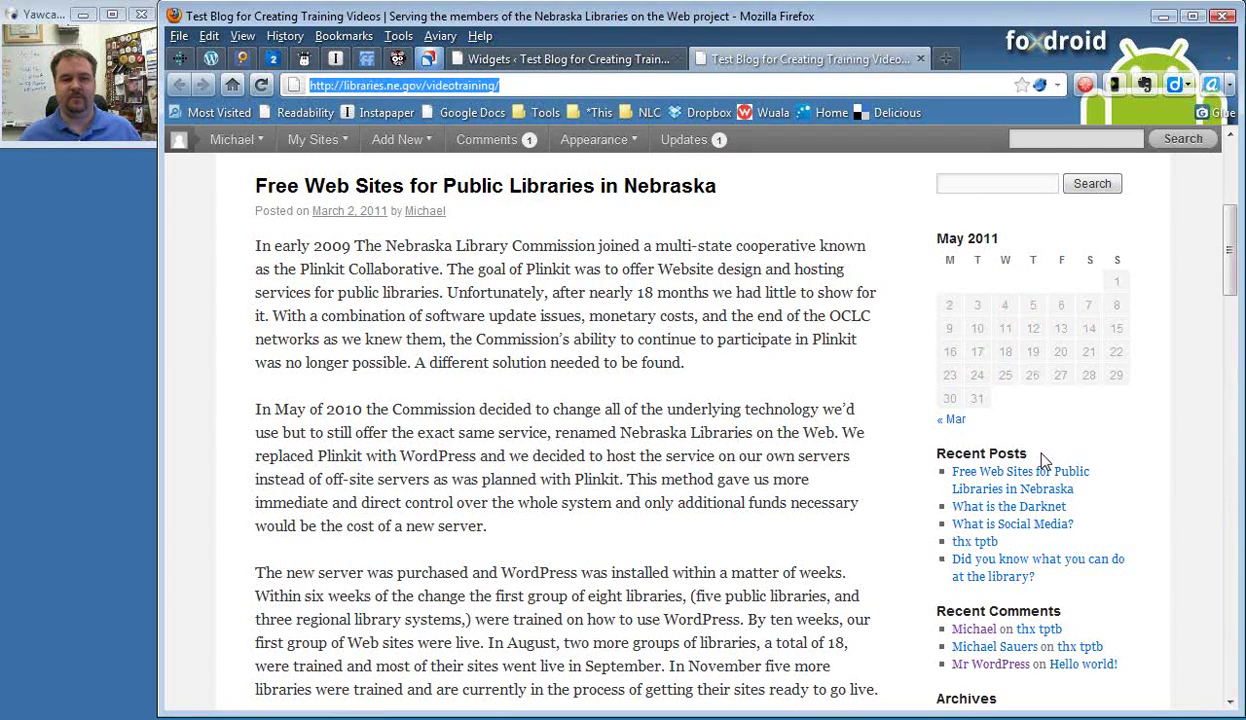
Step: Move the Calendar widget between Categories and Meta in the Primary Widget Area and check its place on the reloaded live blog
left_click(576, 60)
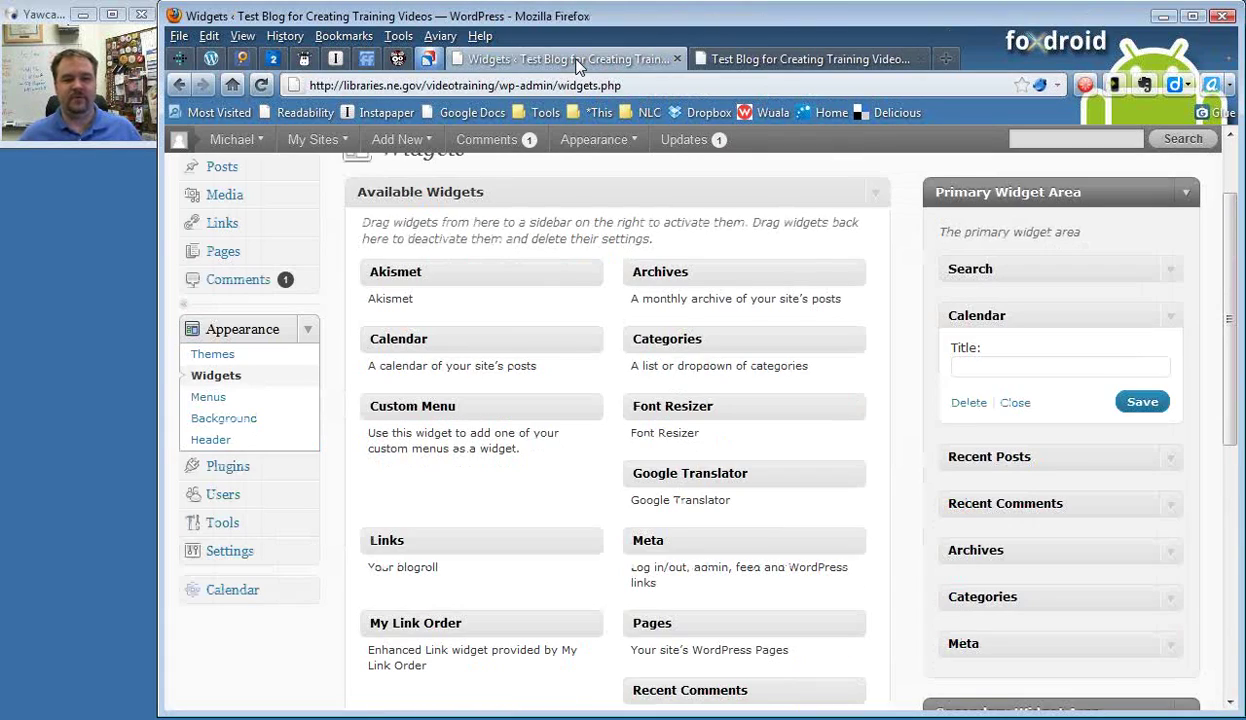
left_click(1172, 317)
left_click_drag(1007, 317, 996, 503)
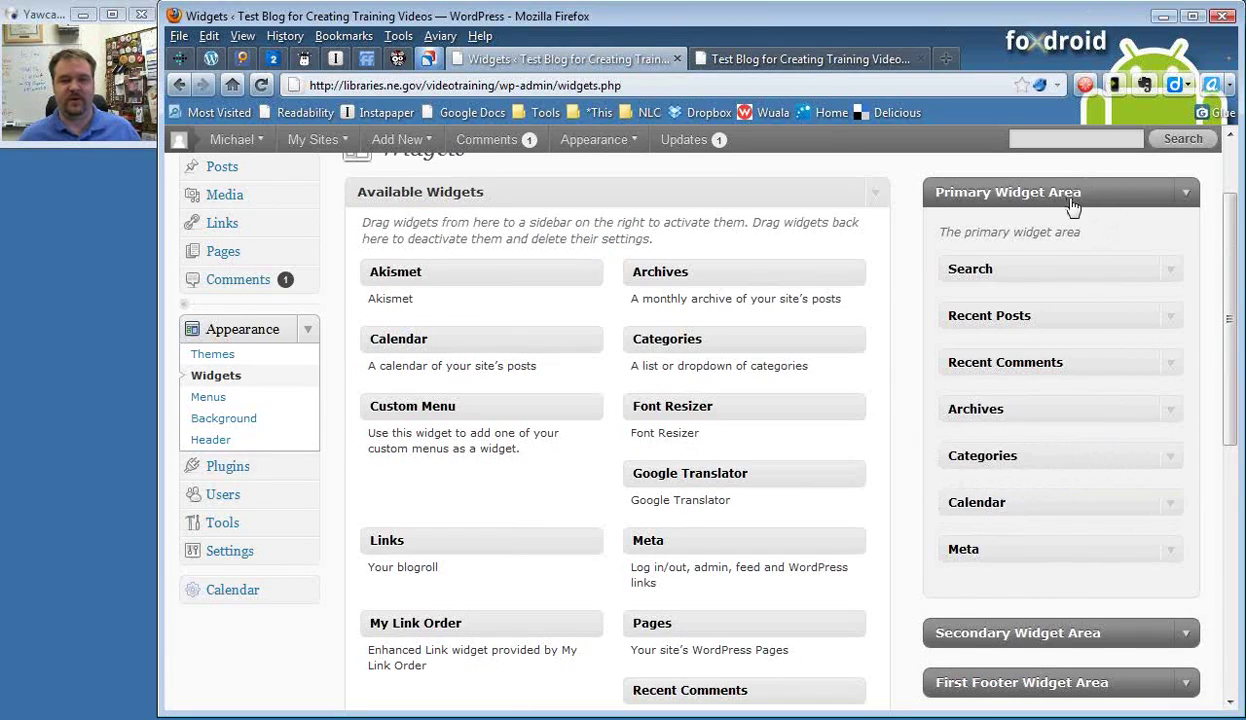
left_click(789, 61)
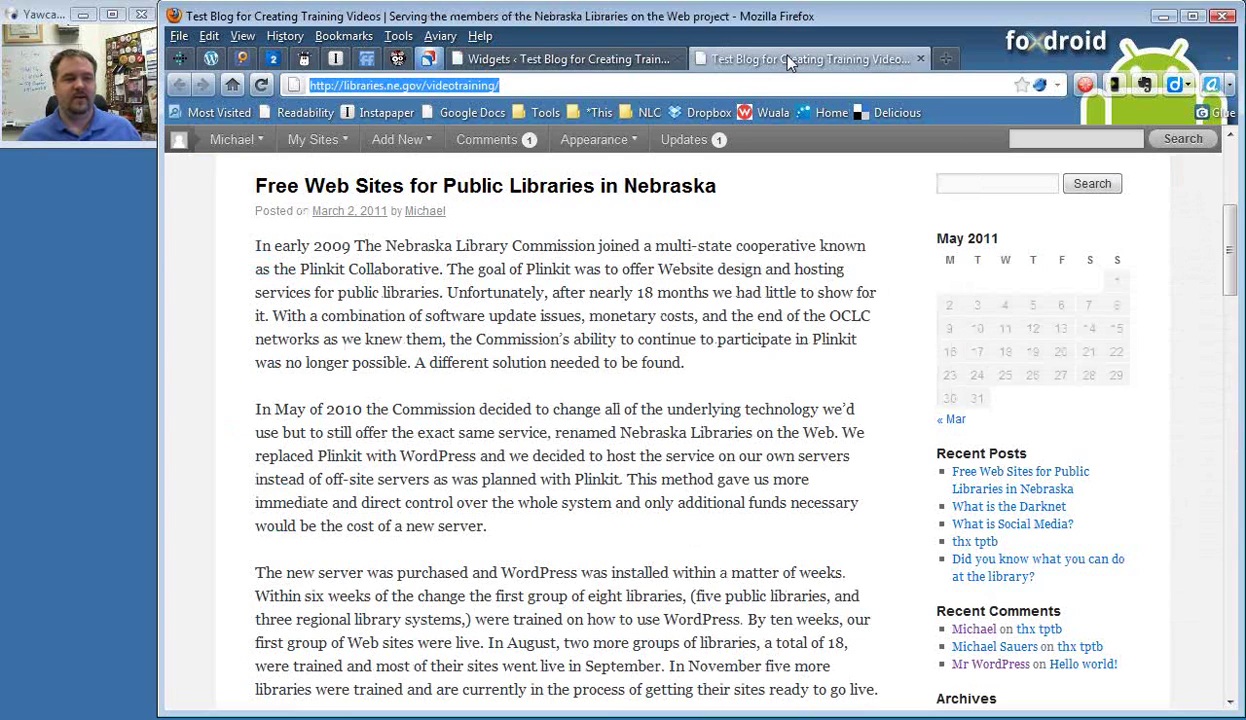
left_click(261, 85)
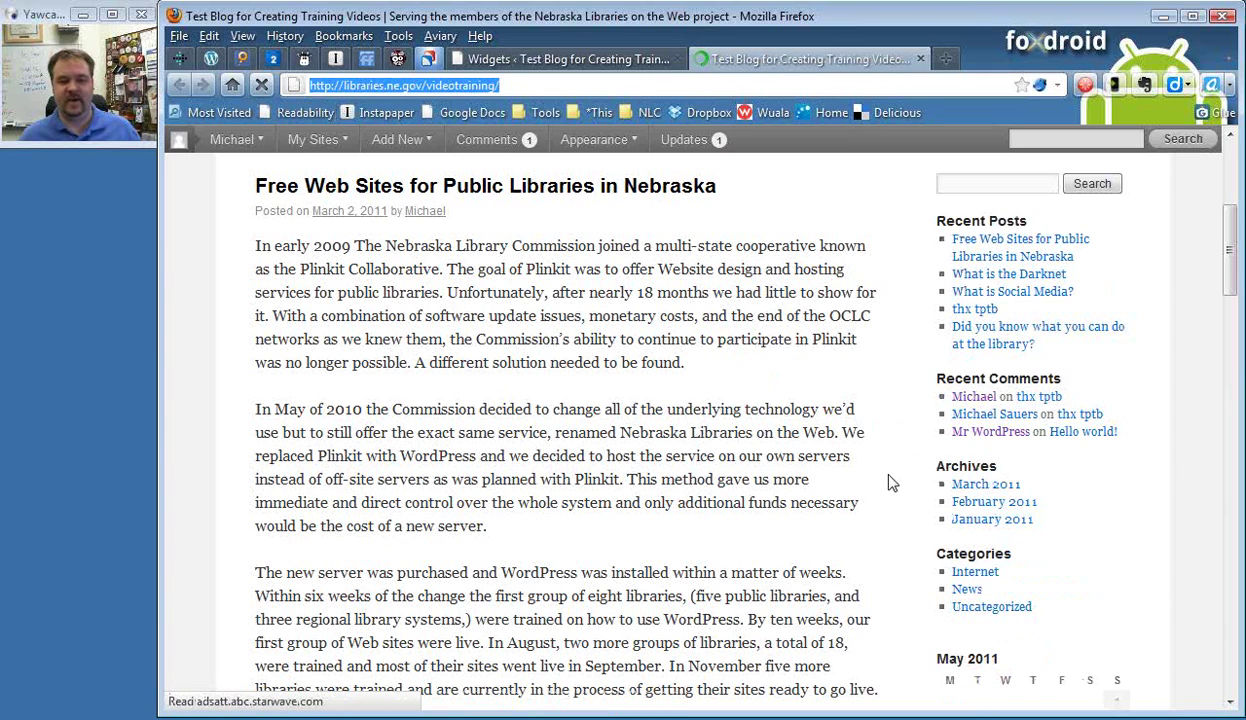
scroll(892, 483, "down", 8)
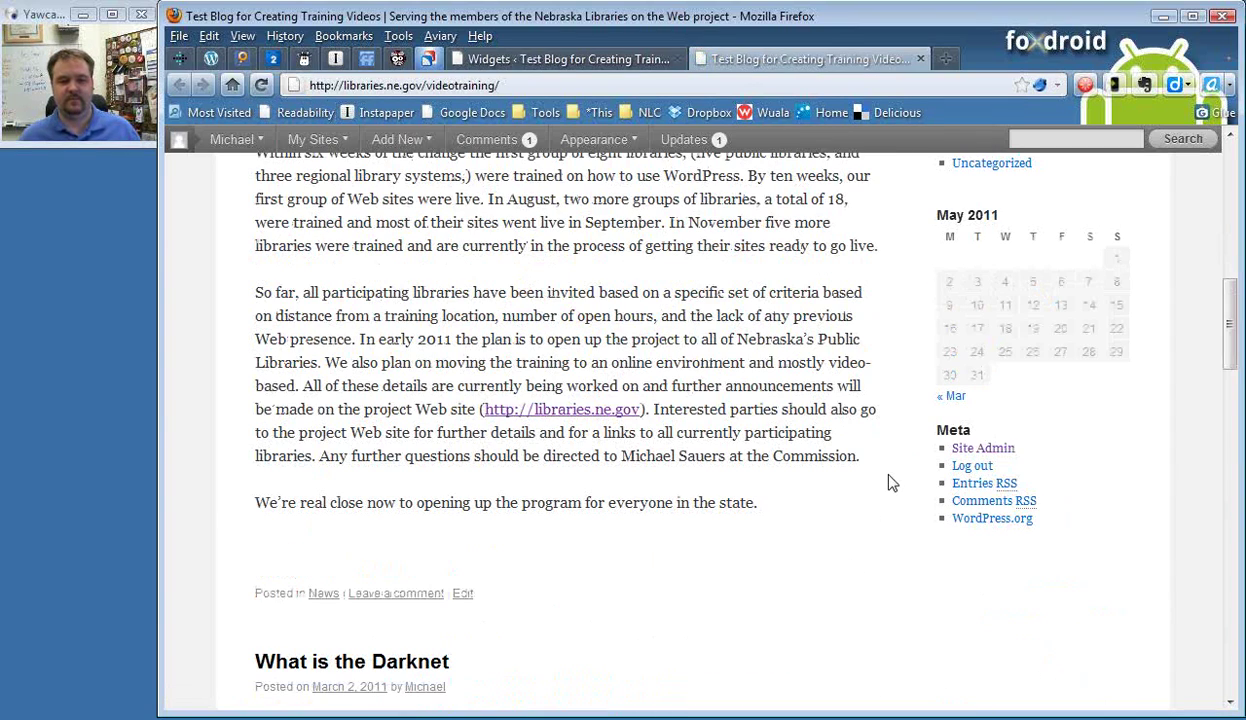
left_click_drag(1230, 355, 1230, 282)
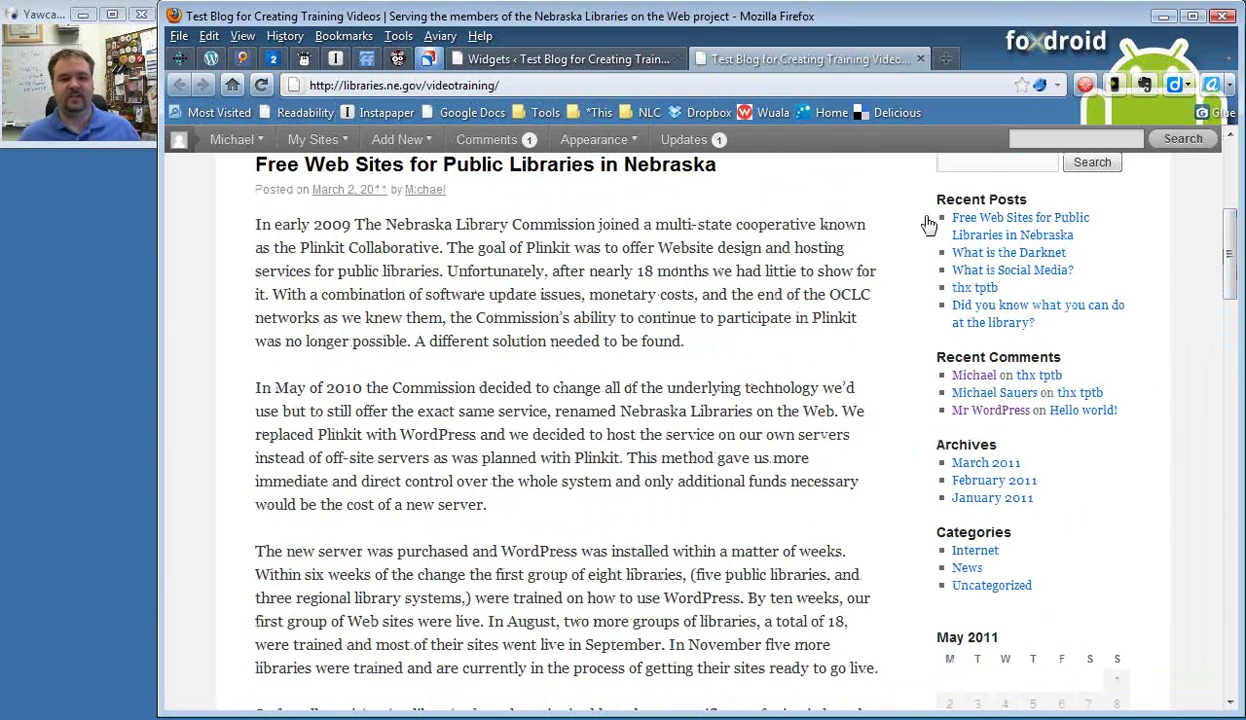
Step: Remove the Calendar widget from the Primary Widget Area and reload the live blog to check the sidebar
left_click(528, 56)
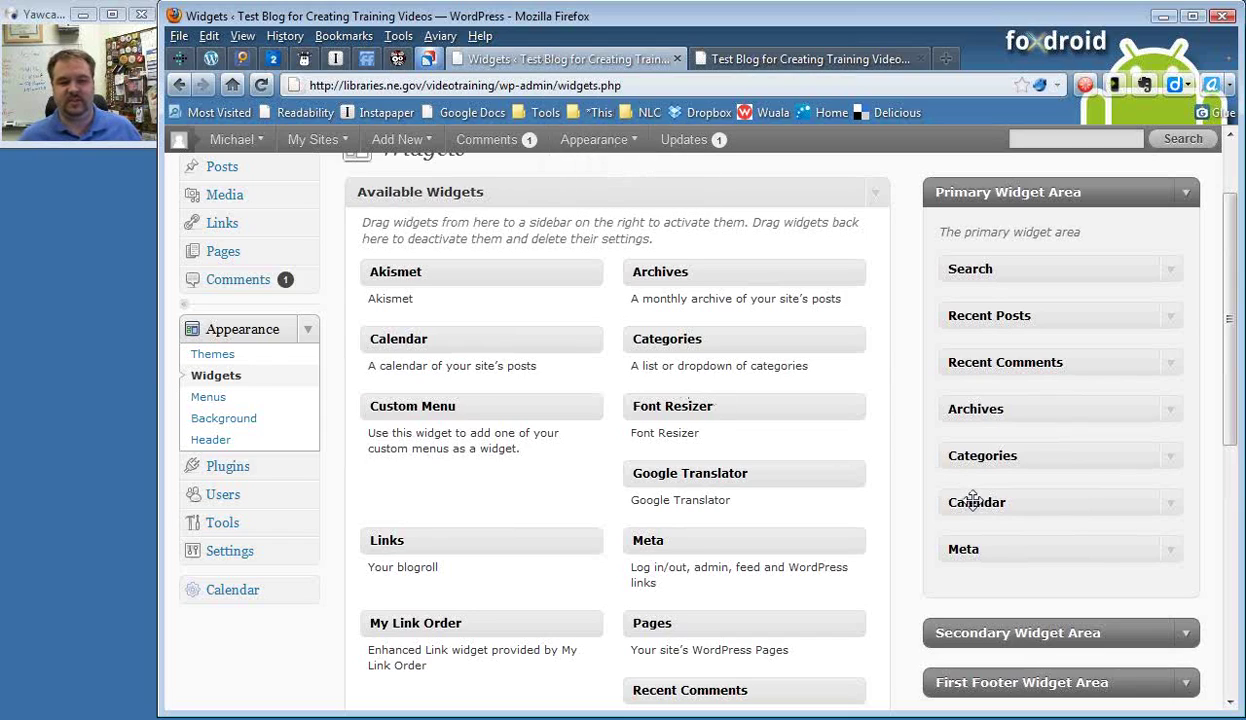
left_click_drag(973, 500, 433, 484)
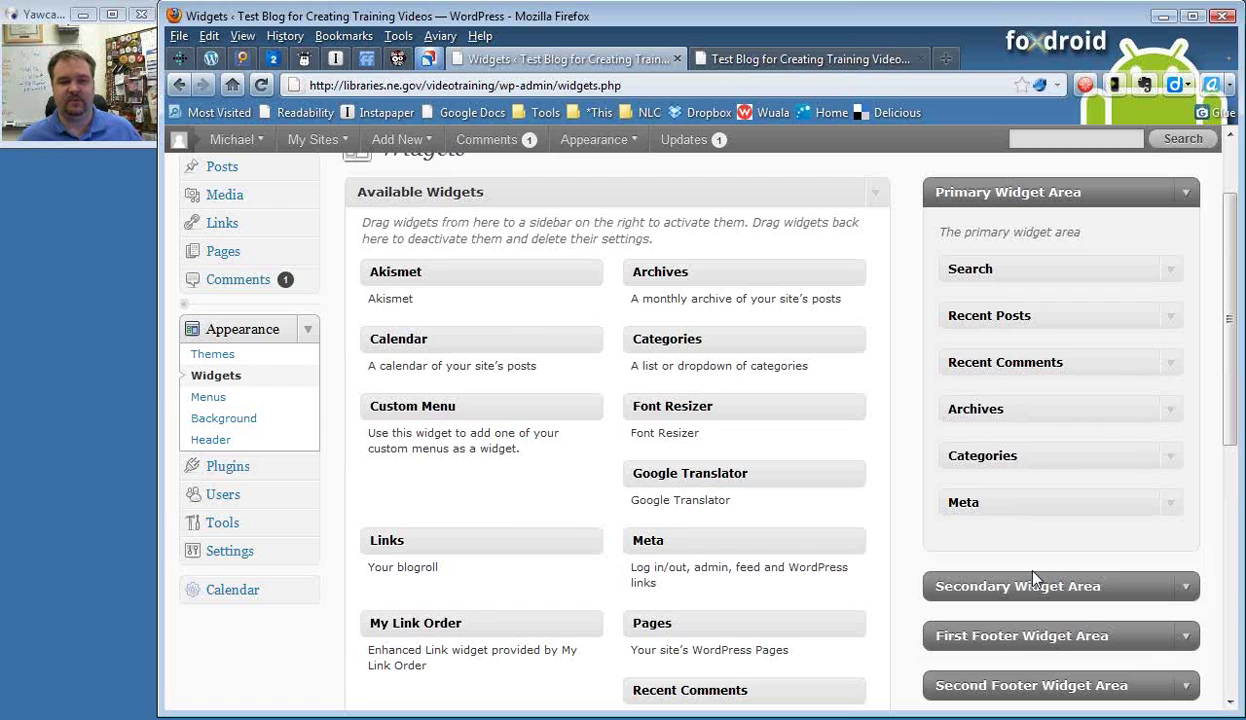
left_click(790, 58)
left_click(262, 88)
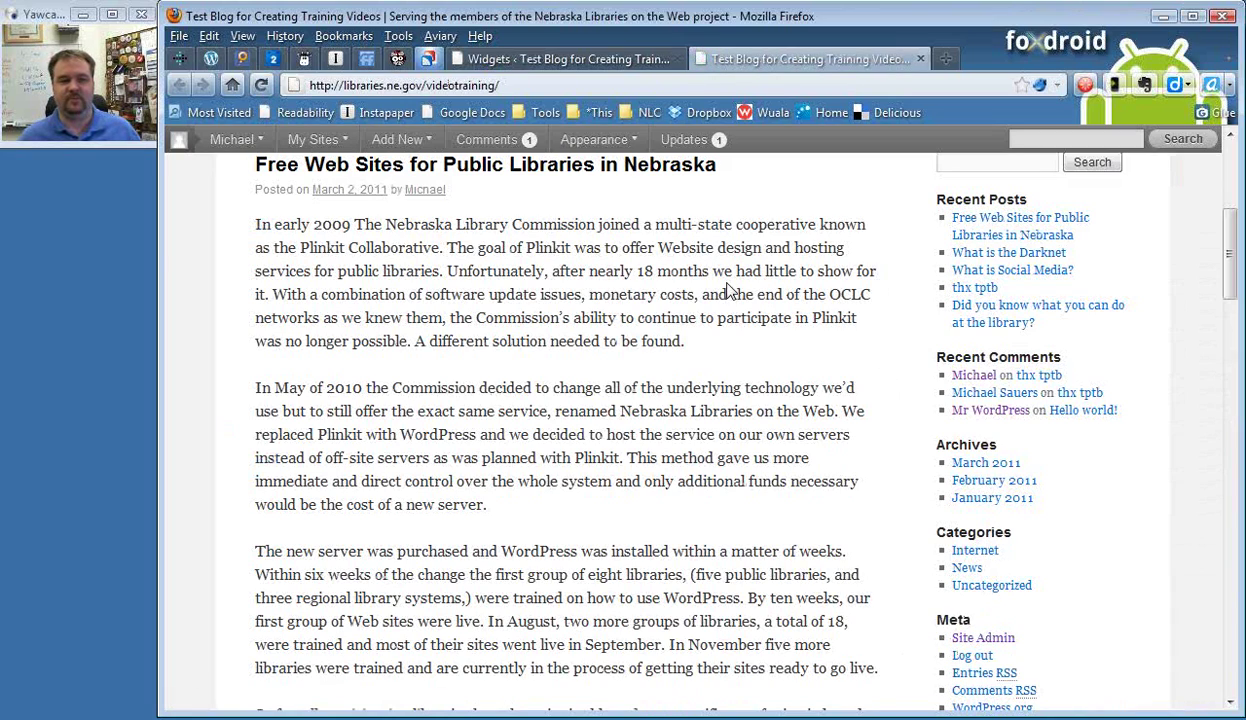
Step: Give the Search widget in the Primary Widget Area the title "Search Our Site" and save it
left_click(583, 60)
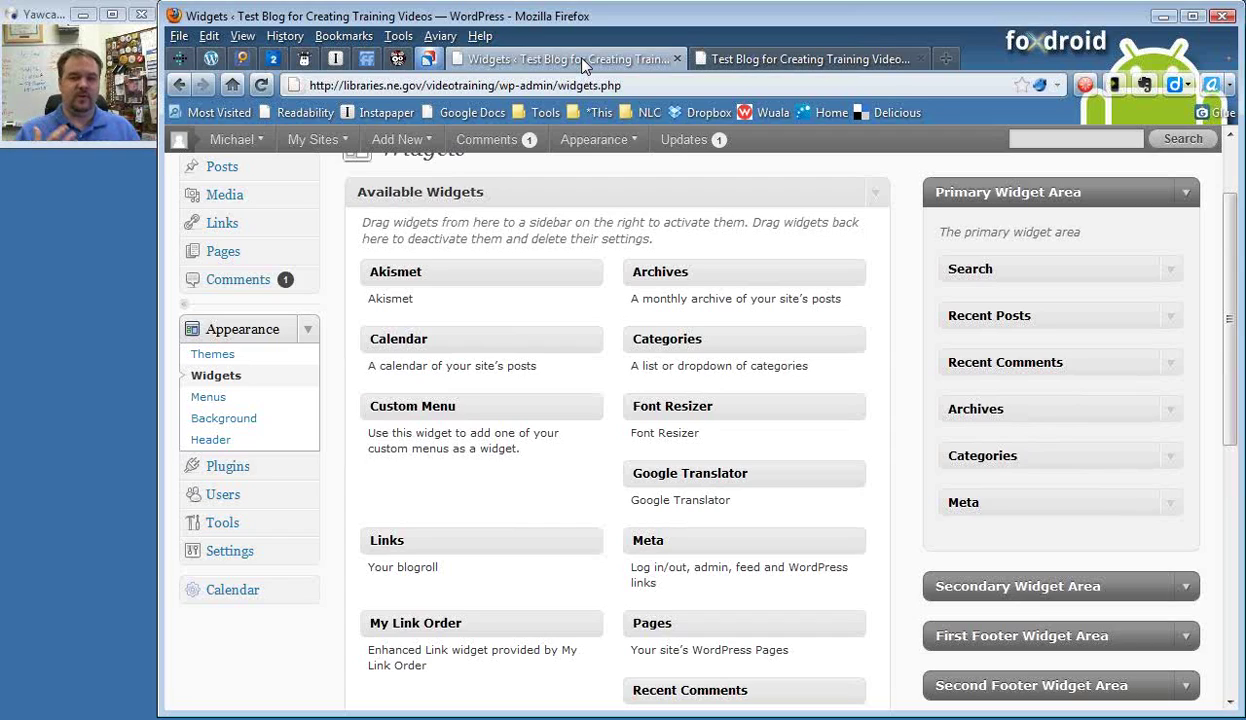
left_click(1172, 272)
left_click(1079, 316)
type("Se")
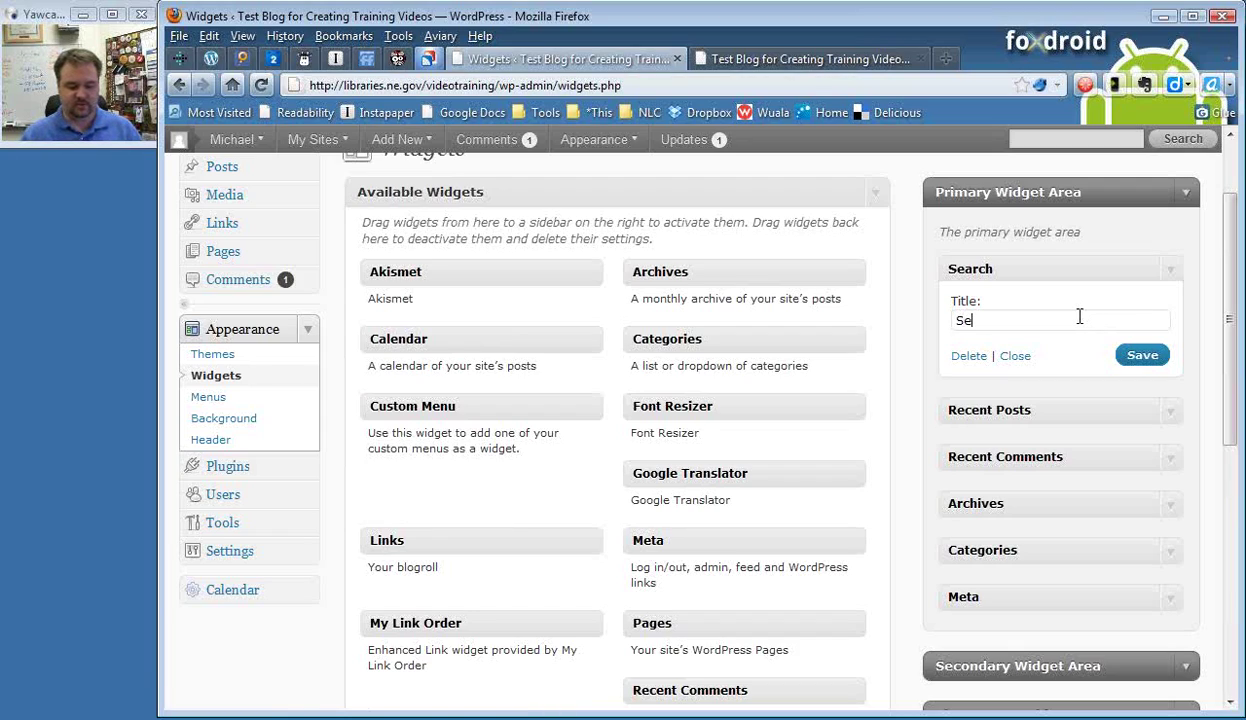
type("arch Our Site")
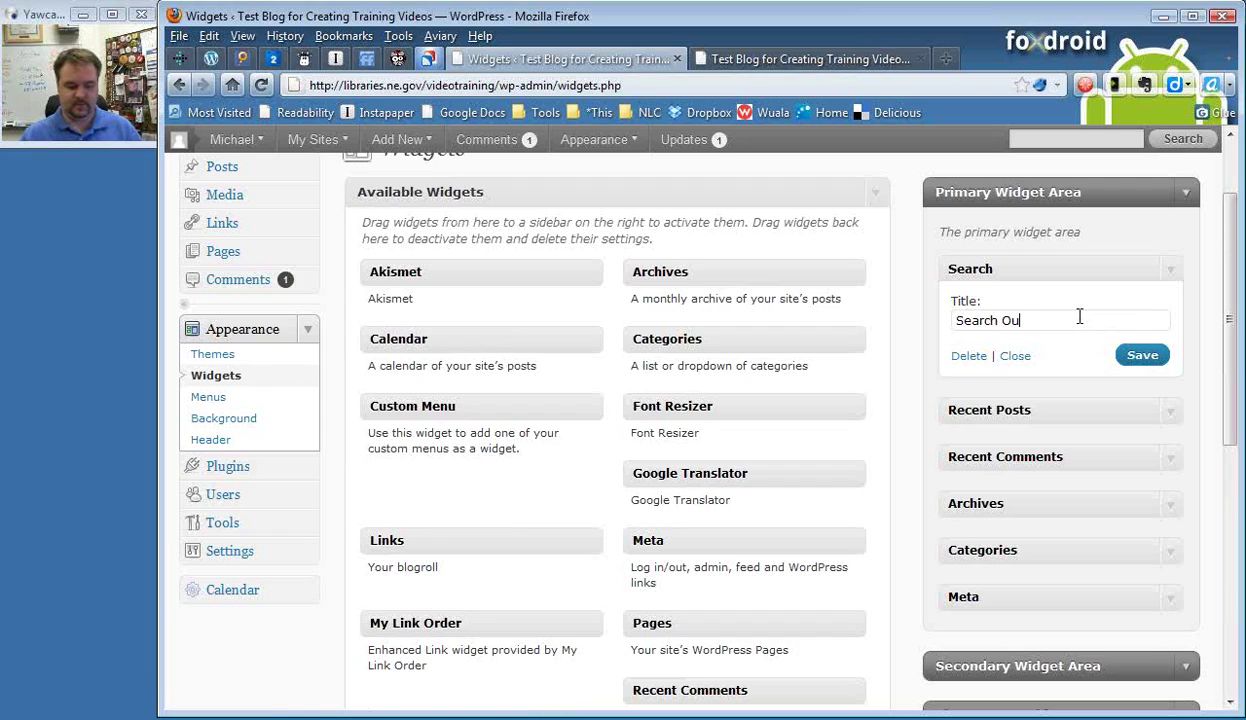
left_click(1149, 362)
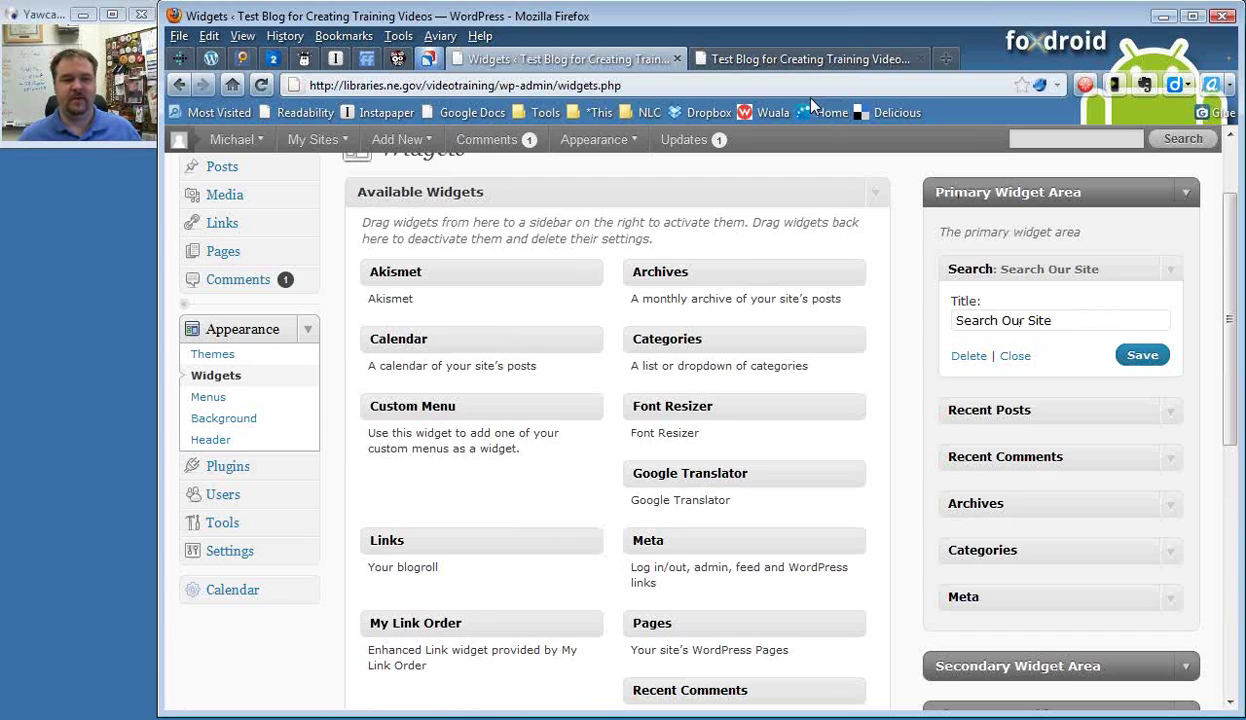
Step: Reload the live blog and check the heading above the sidebar search box
left_click(800, 59)
left_click(262, 85)
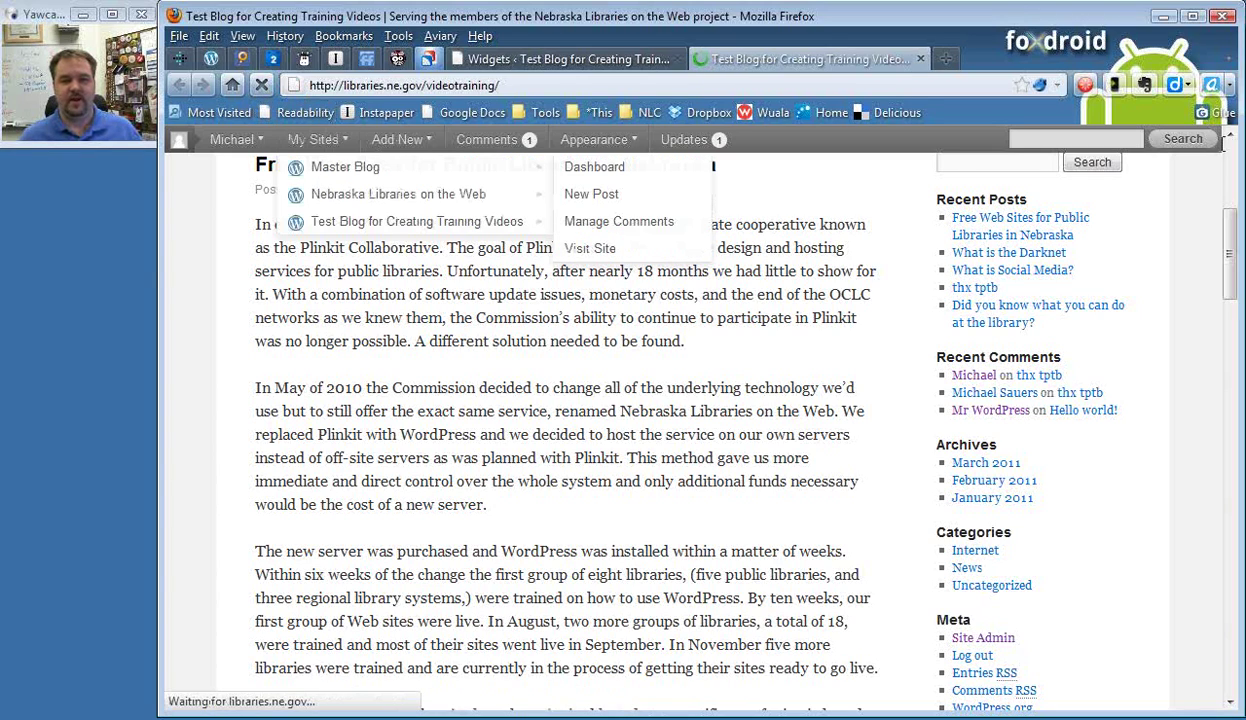
scroll(1078, 350, "up", 4)
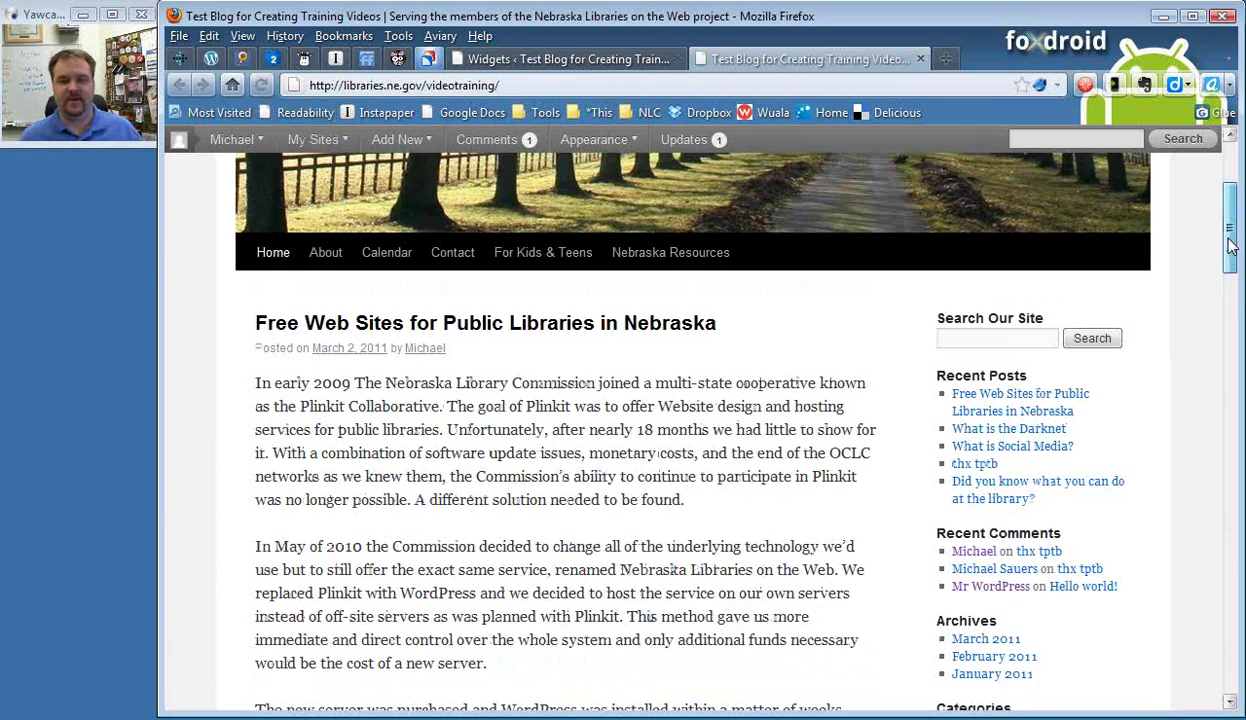
left_click_drag(1044, 353, 938, 354)
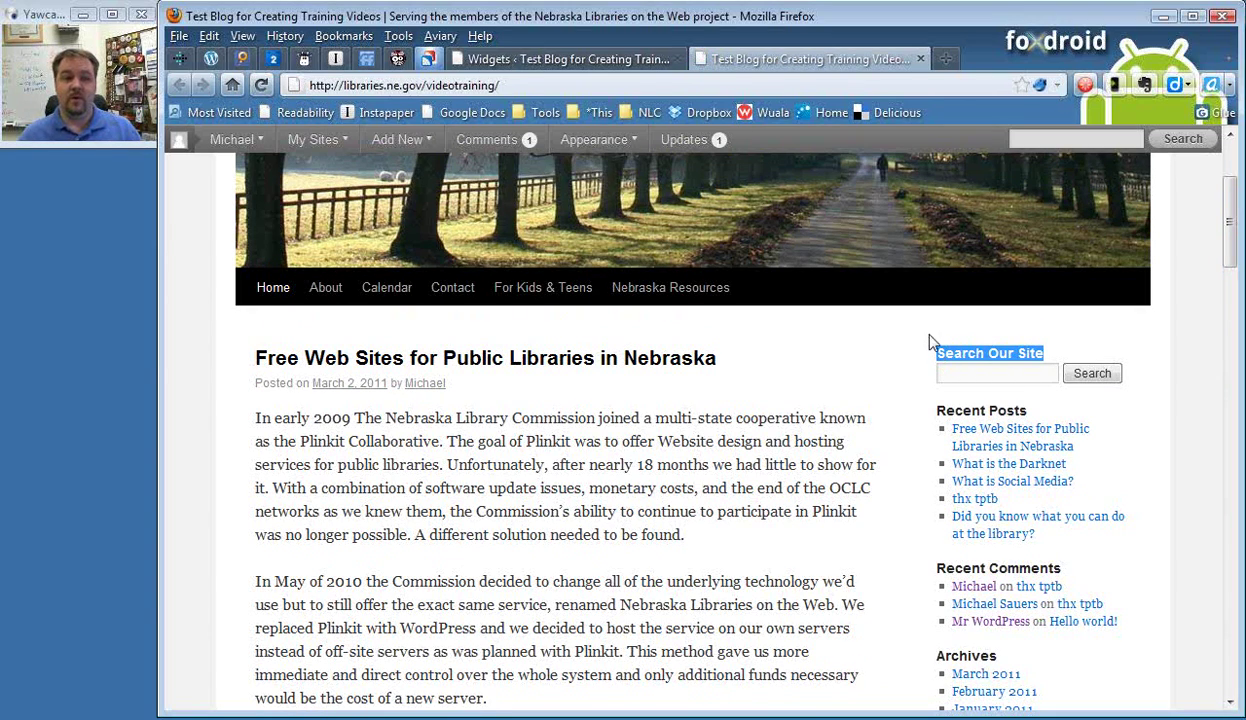
Step: Clear the title of the Search widget in the Primary Widget Area, save it and collapse the widget
left_click(621, 57)
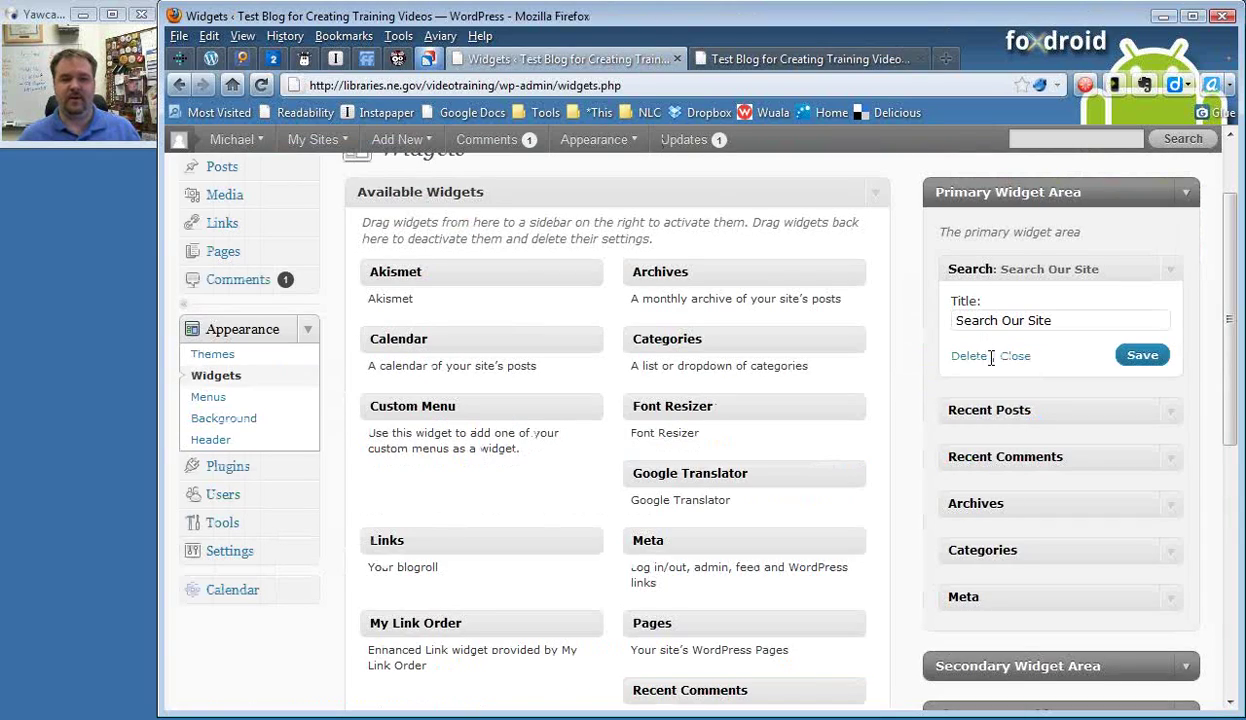
left_click_drag(1050, 320, 918, 320)
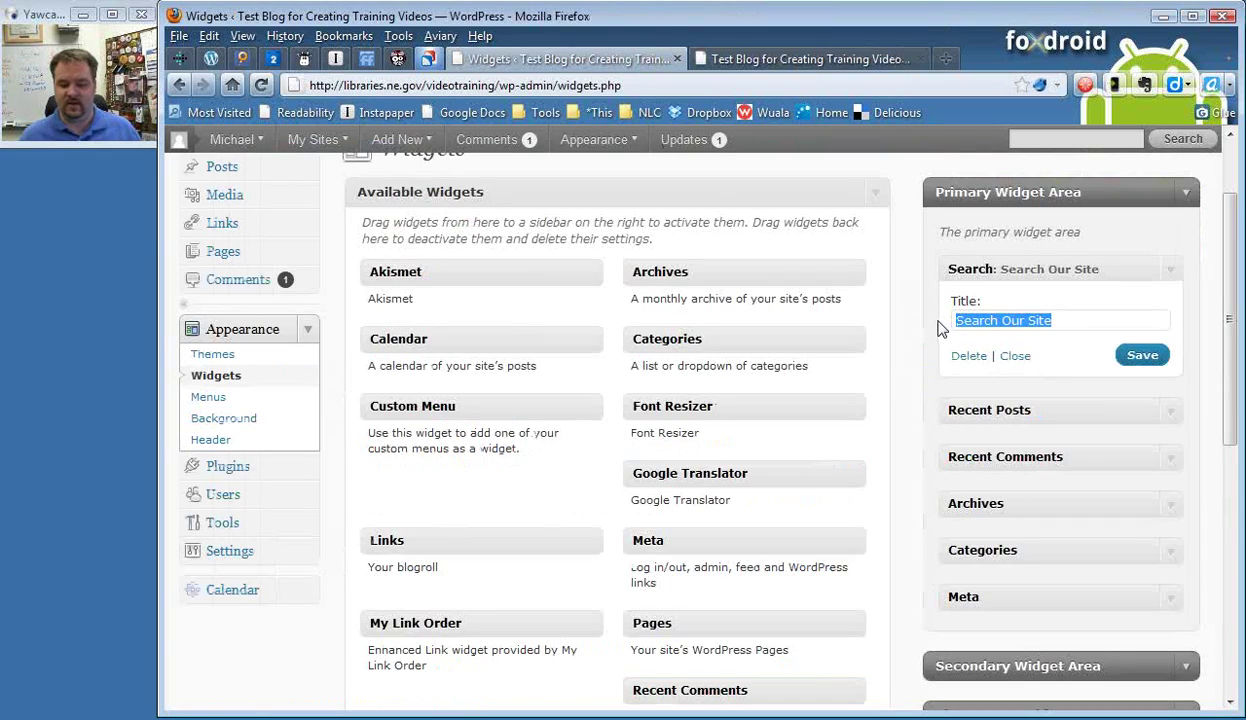
key("BackSpace")
left_click(1142, 355)
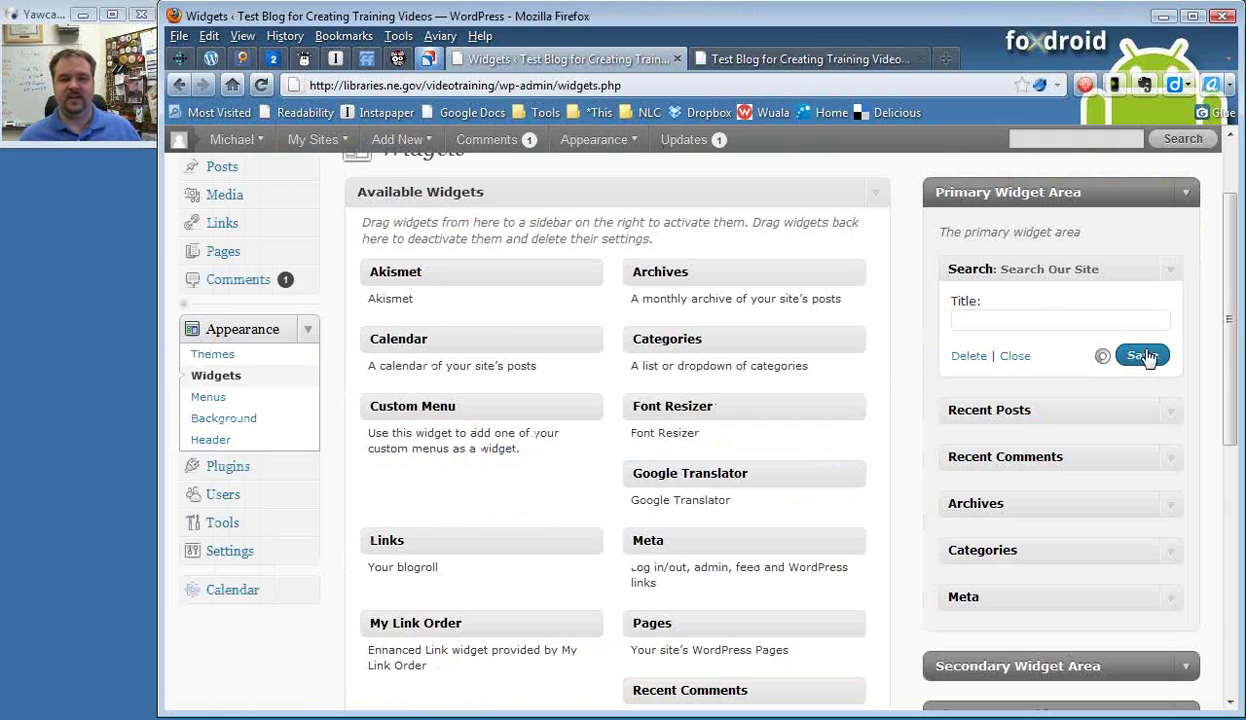
left_click(1173, 279)
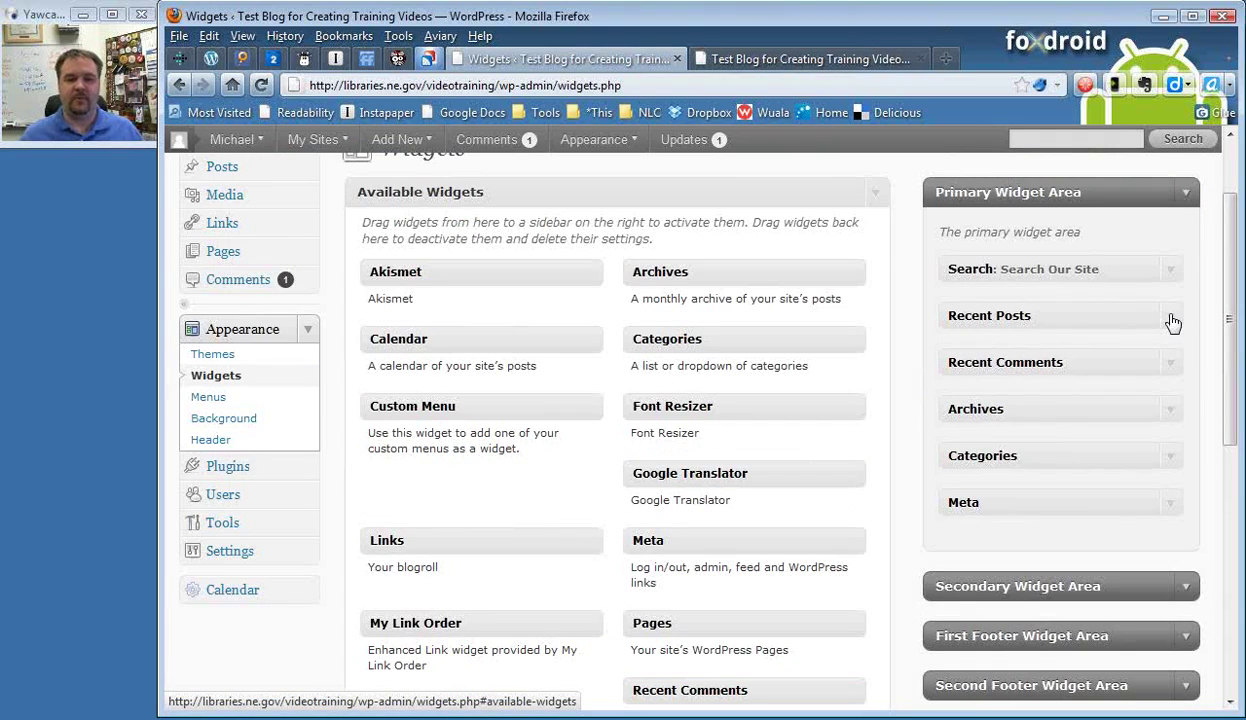
Step: Examine the settings offered by the Recent Posts and Archives widgets in the Primary Widget Area, closing each without changes
left_click(1173, 318)
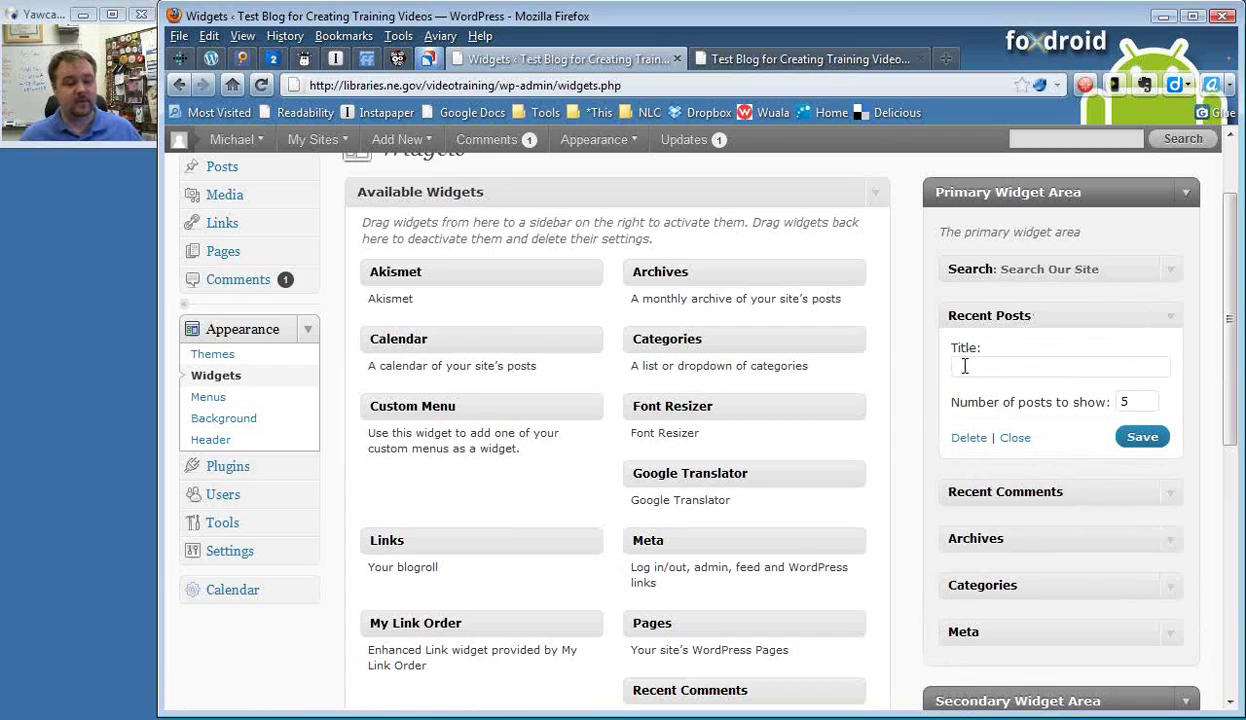
double_click(1124, 401)
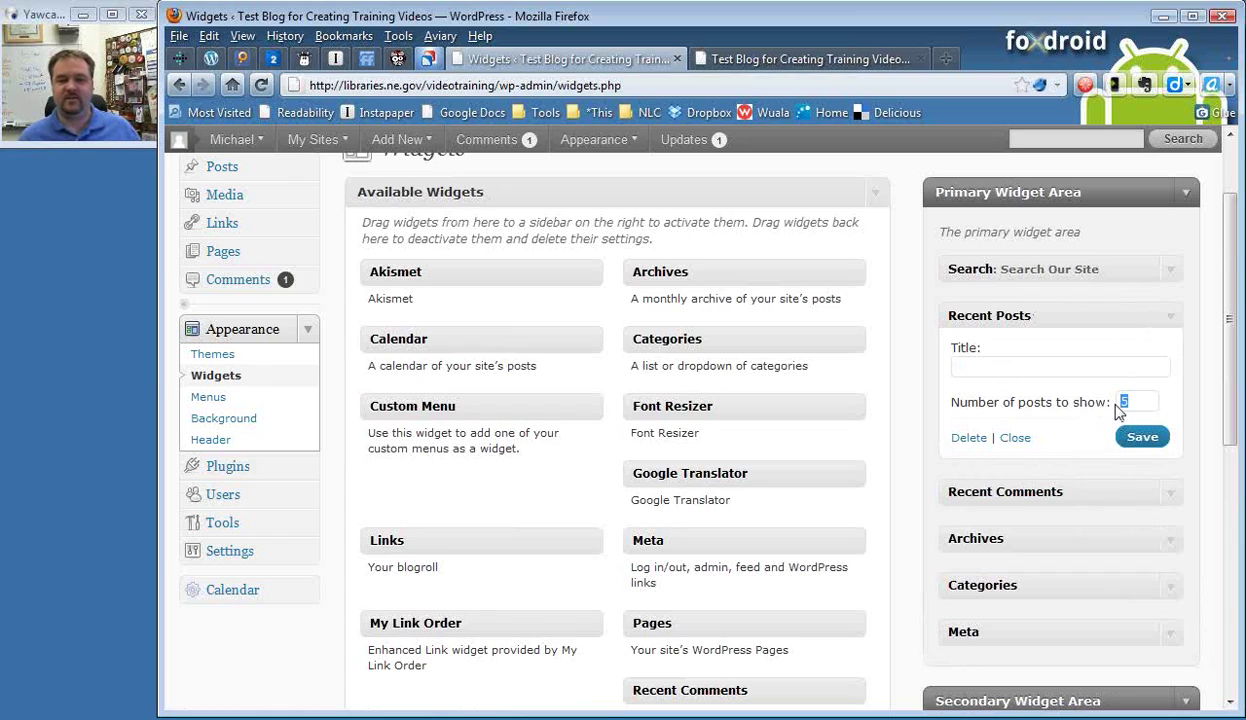
left_click(1024, 442)
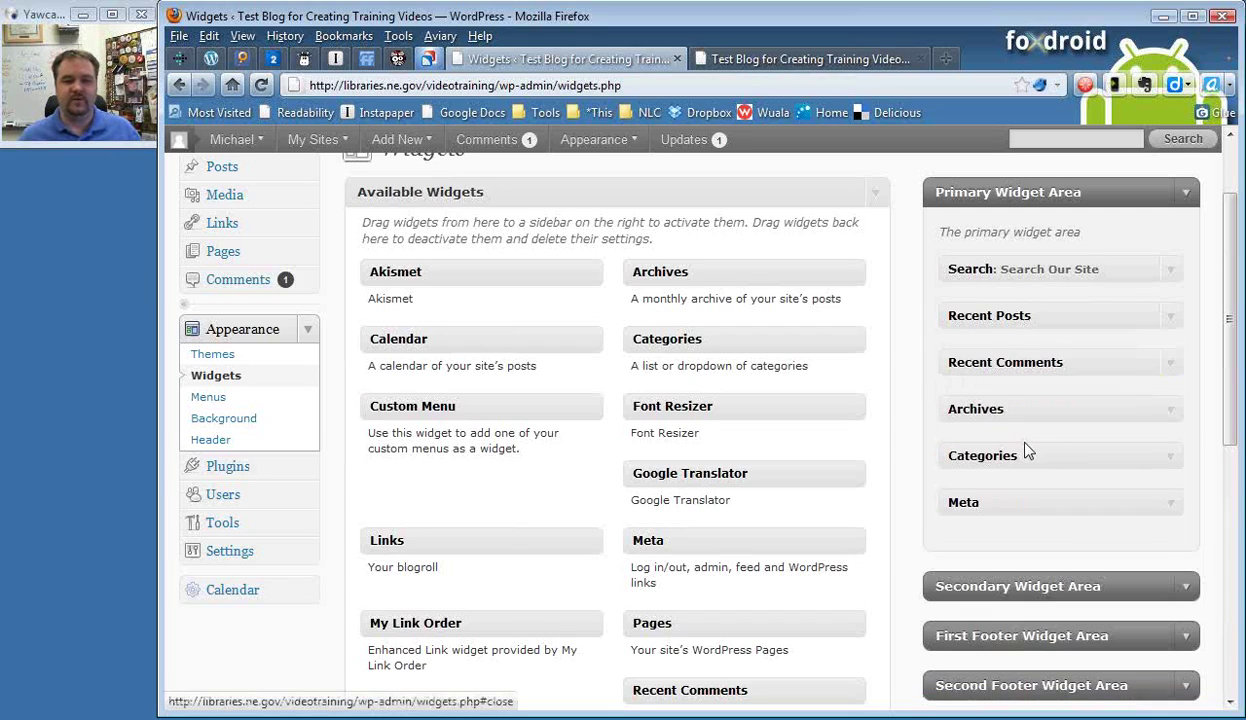
left_click(1170, 410)
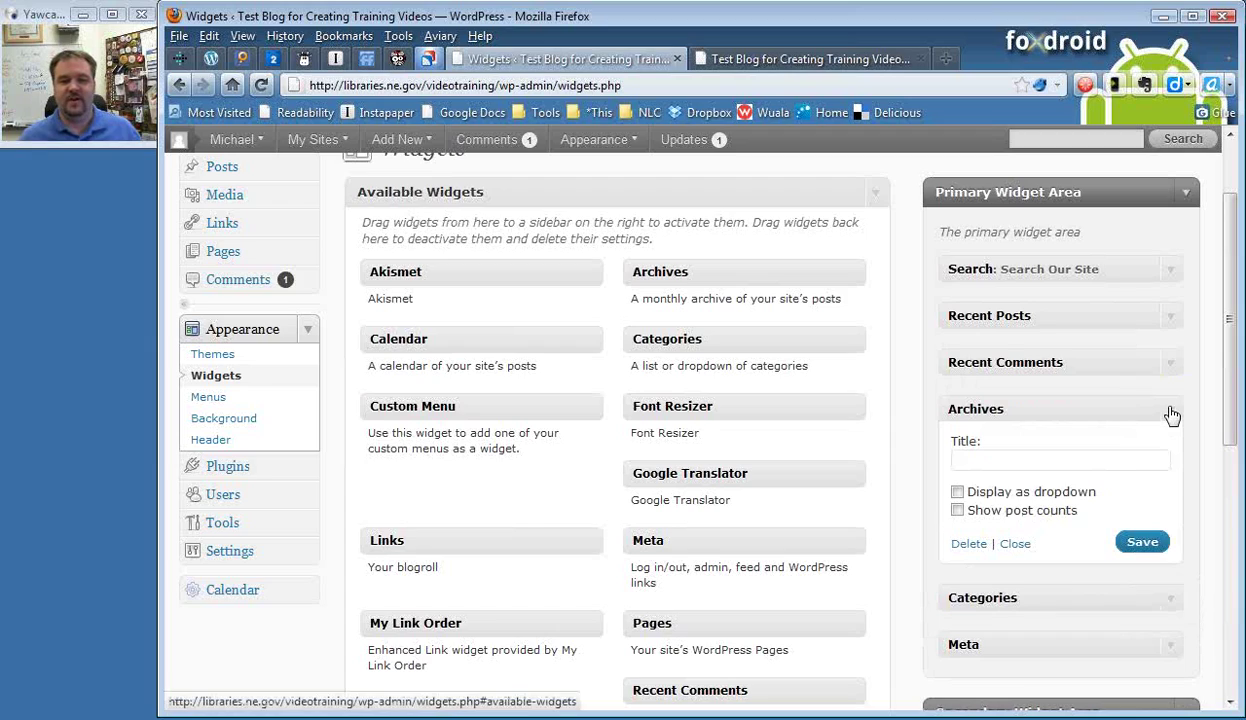
left_click(976, 459)
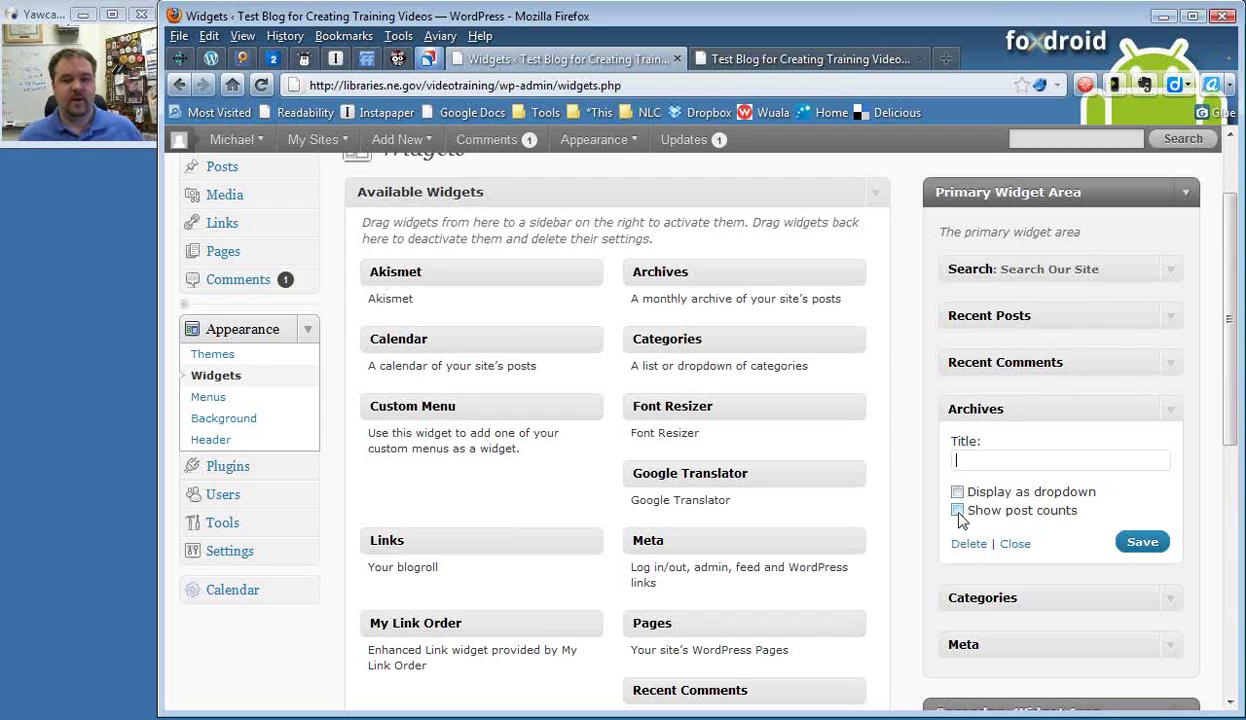
left_click(1014, 546)
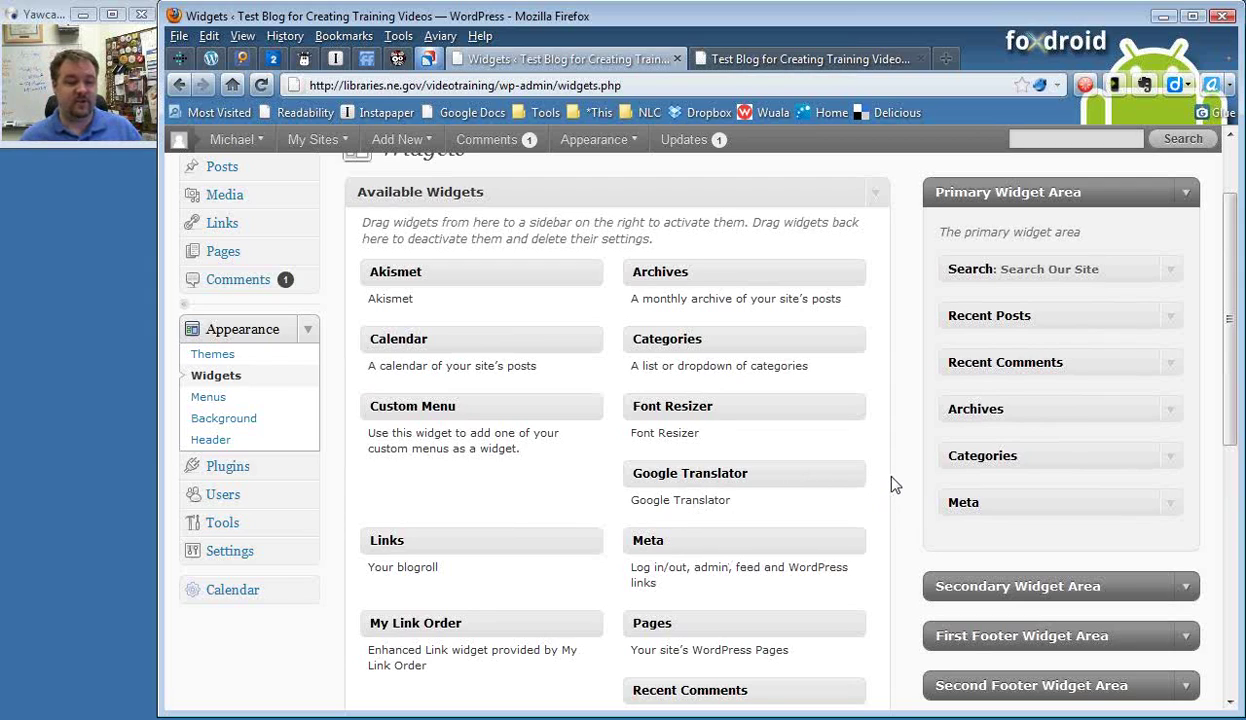
Step: Add a Text widget to the Primary Widget Area and place it at the top, above Search
scroll(894, 485, "down", 2)
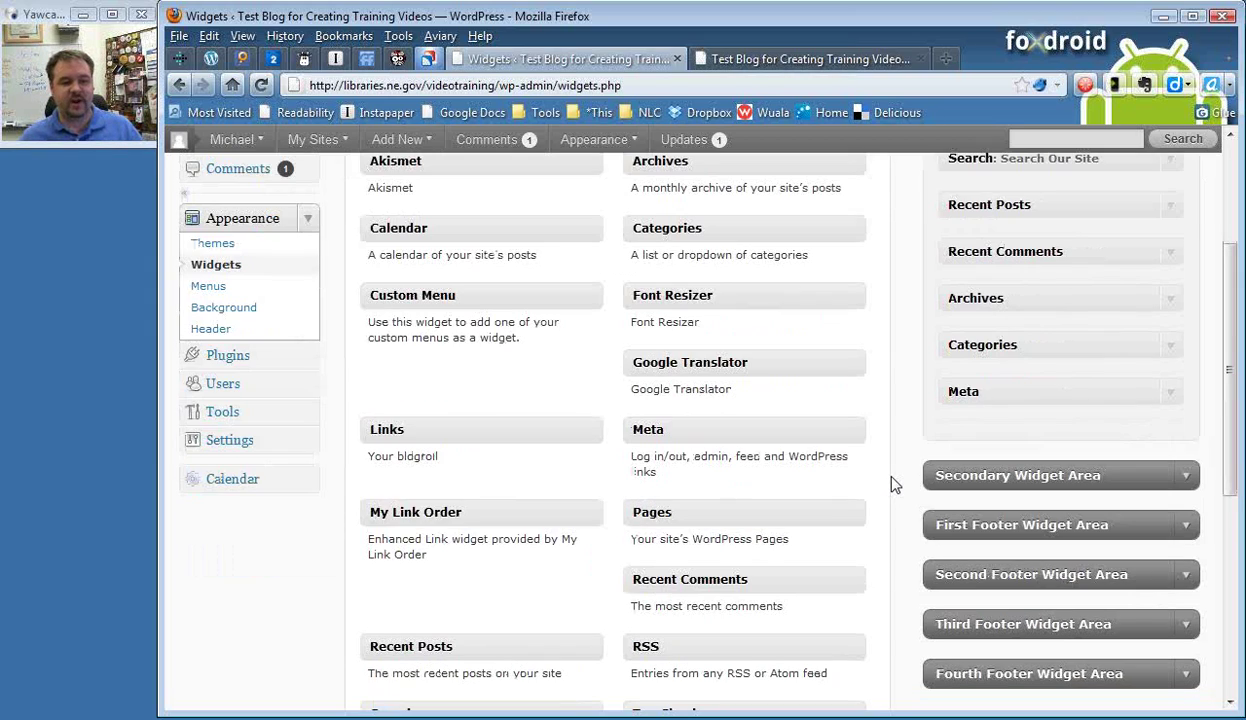
scroll(894, 485, "down", 2)
scroll(893, 482, "down", 2)
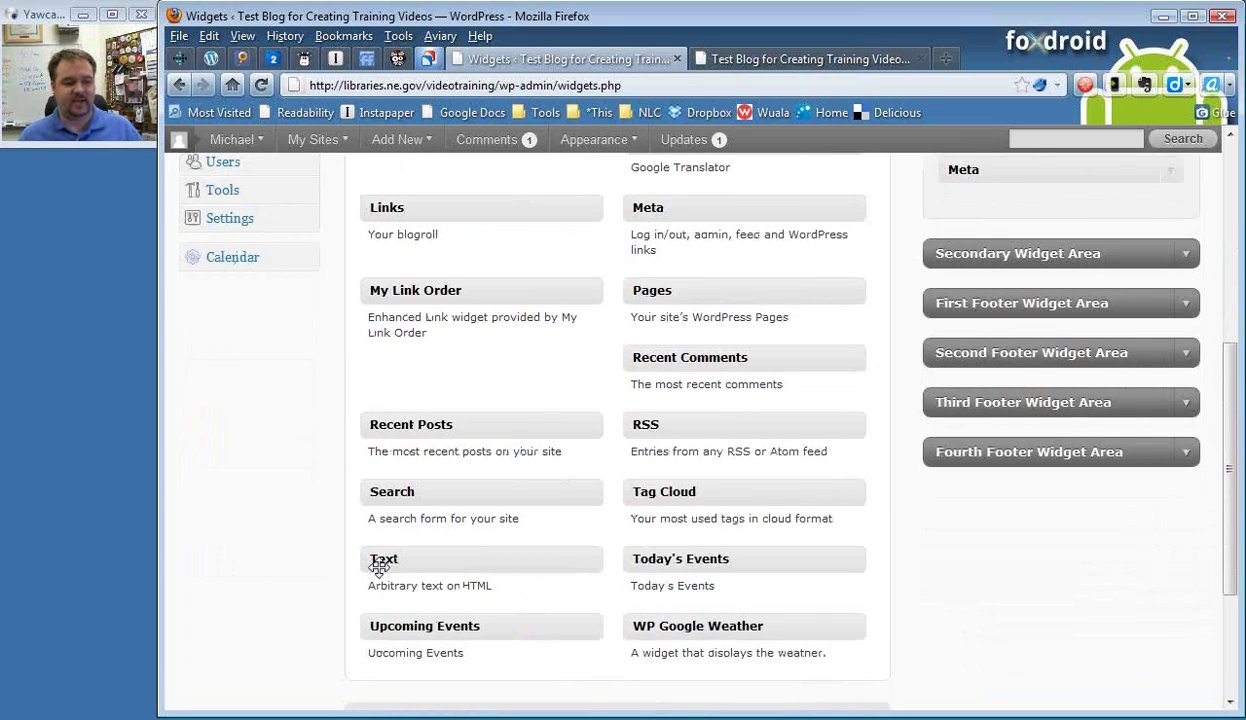
left_click_drag(378, 566, 960, 217)
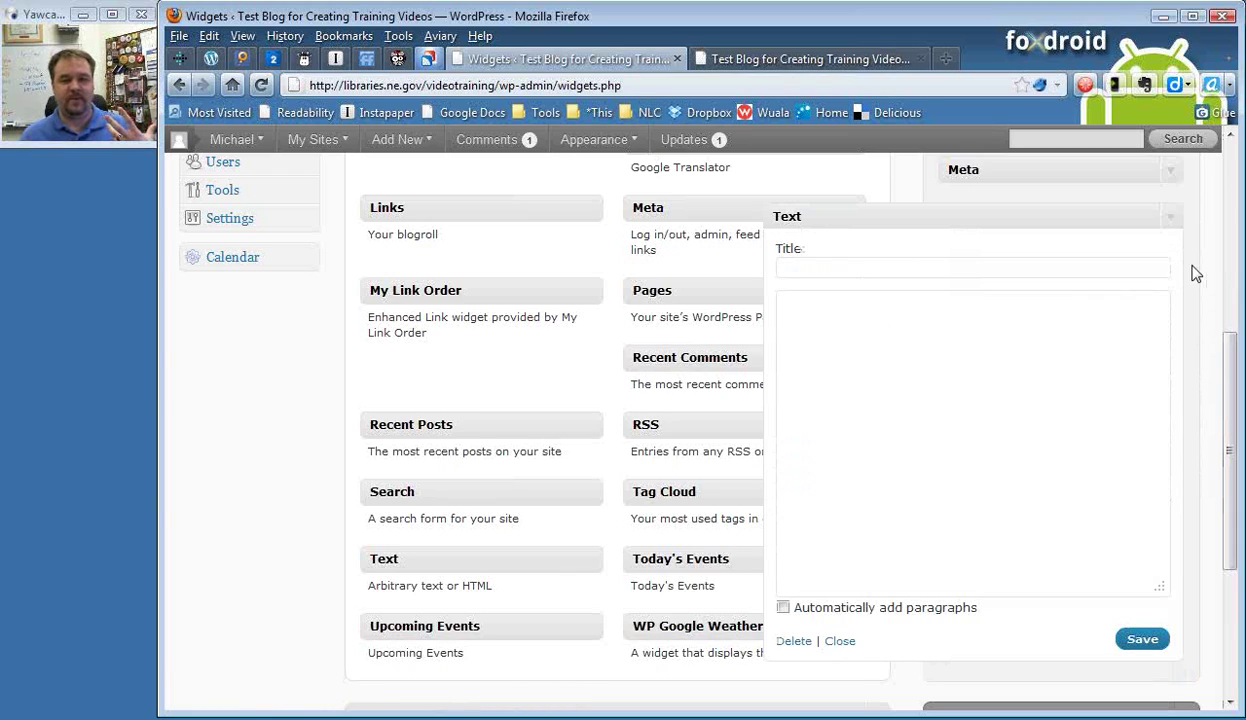
left_click(1172, 222)
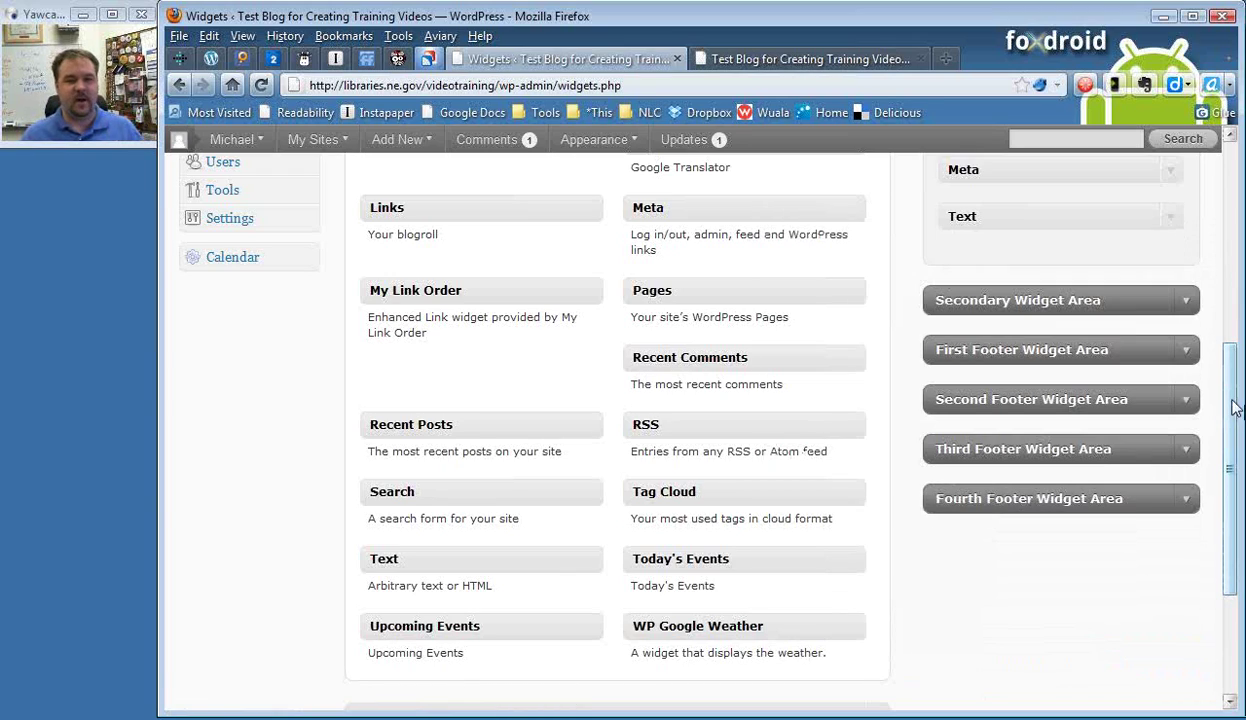
left_click_drag(1232, 403, 1232, 268)
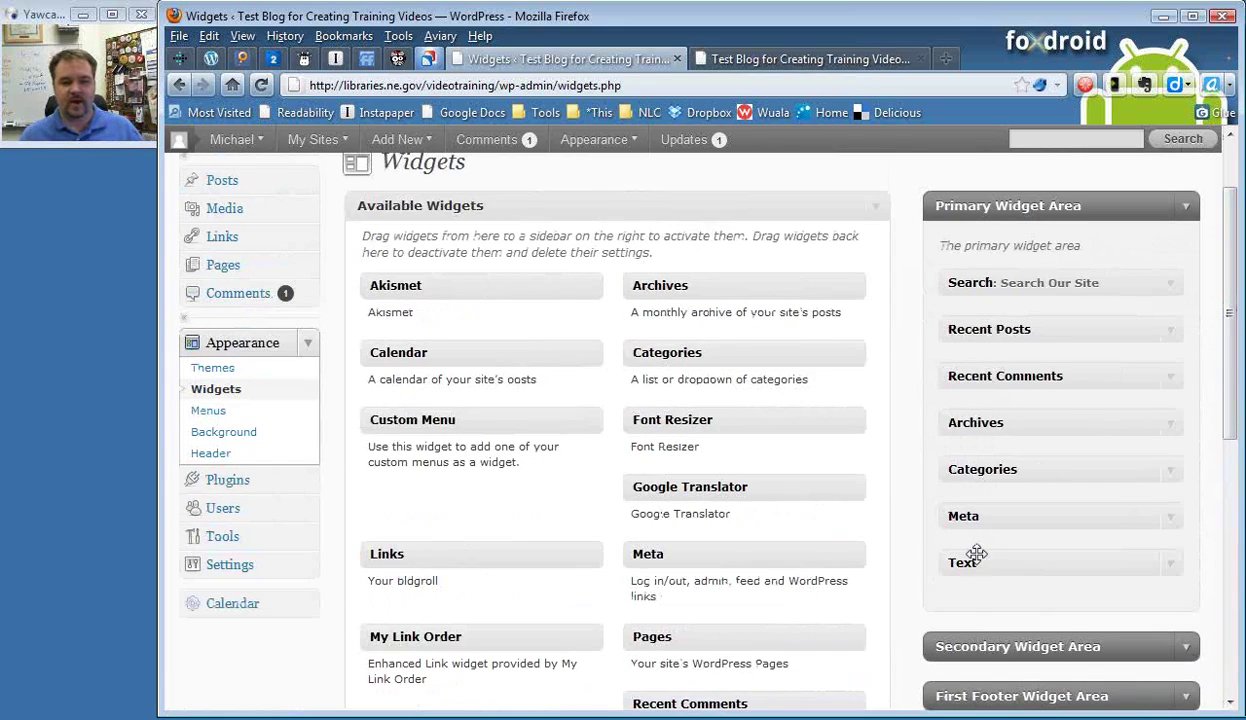
left_click_drag(977, 564, 980, 280)
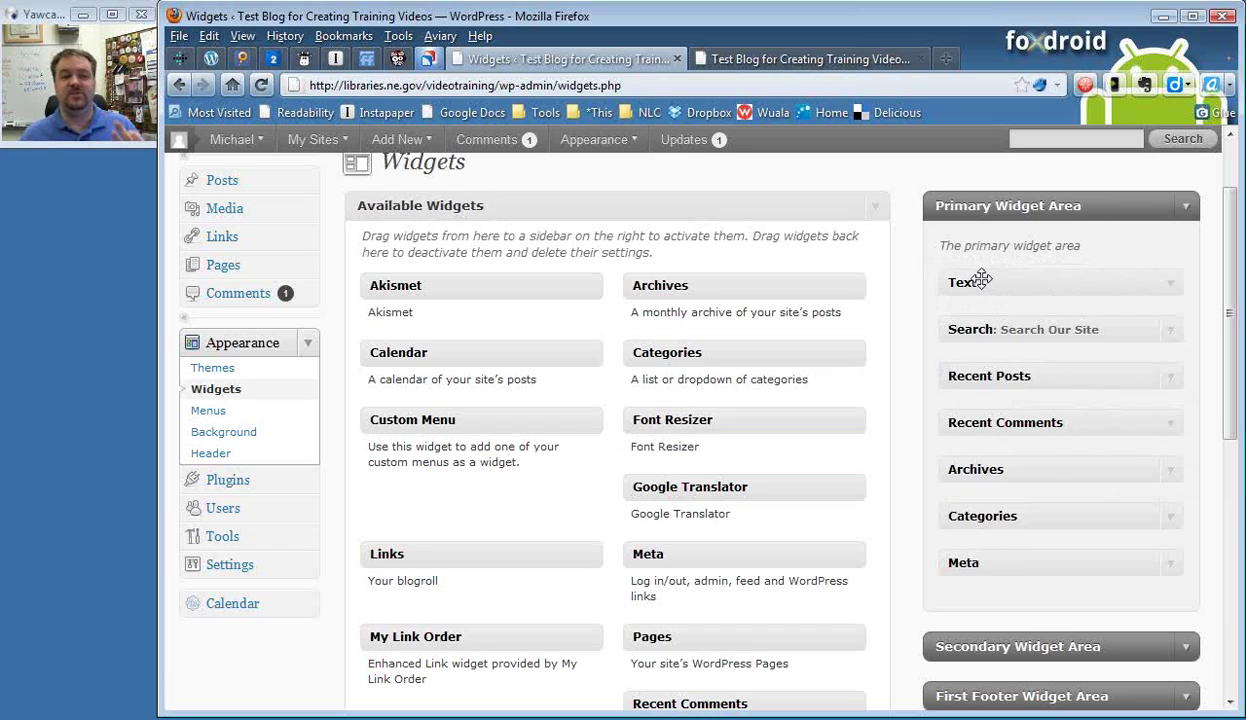
Step: Title the new Text widget "Location & Hours" and enter the library's postal address on three lines in its body
left_click(1171, 286)
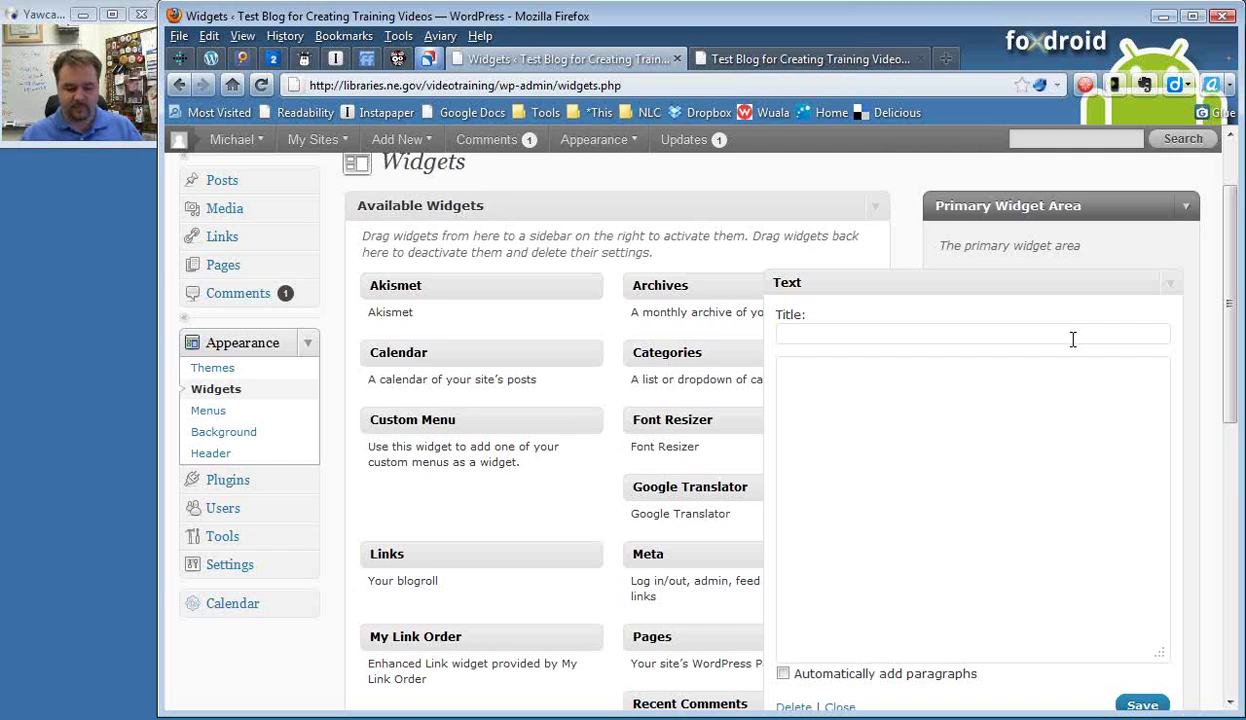
type("Location & Hours")
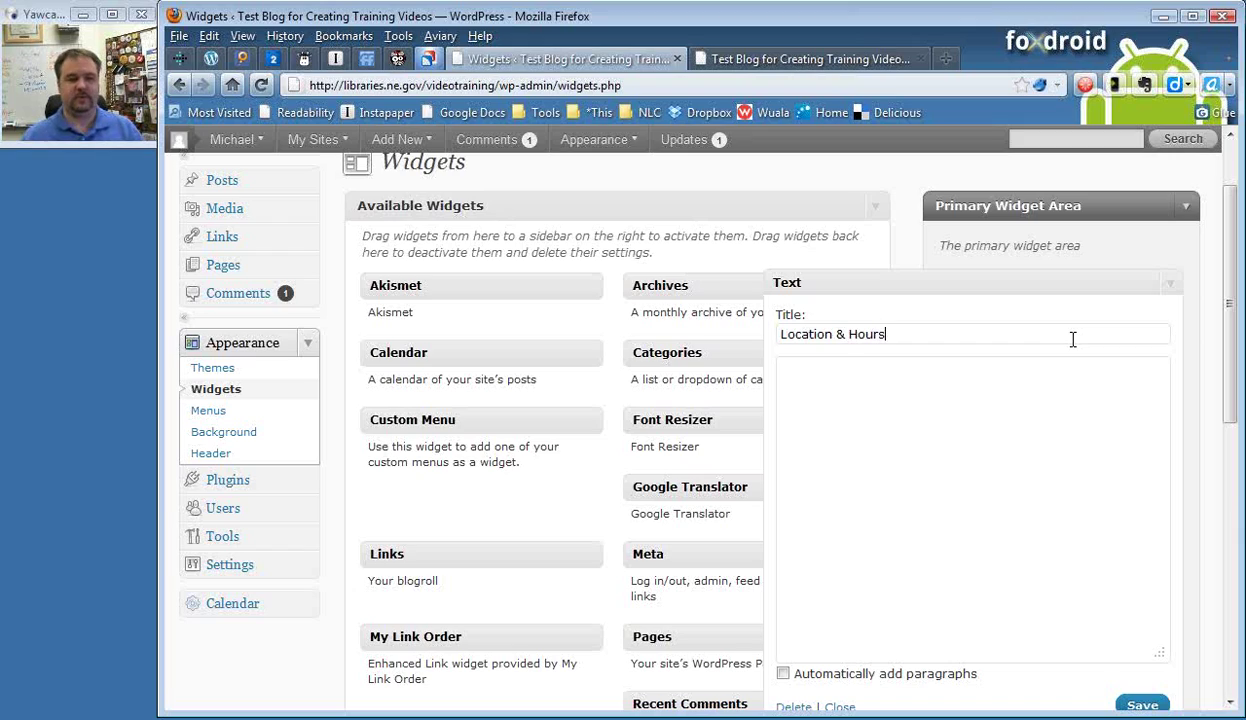
left_click(934, 405)
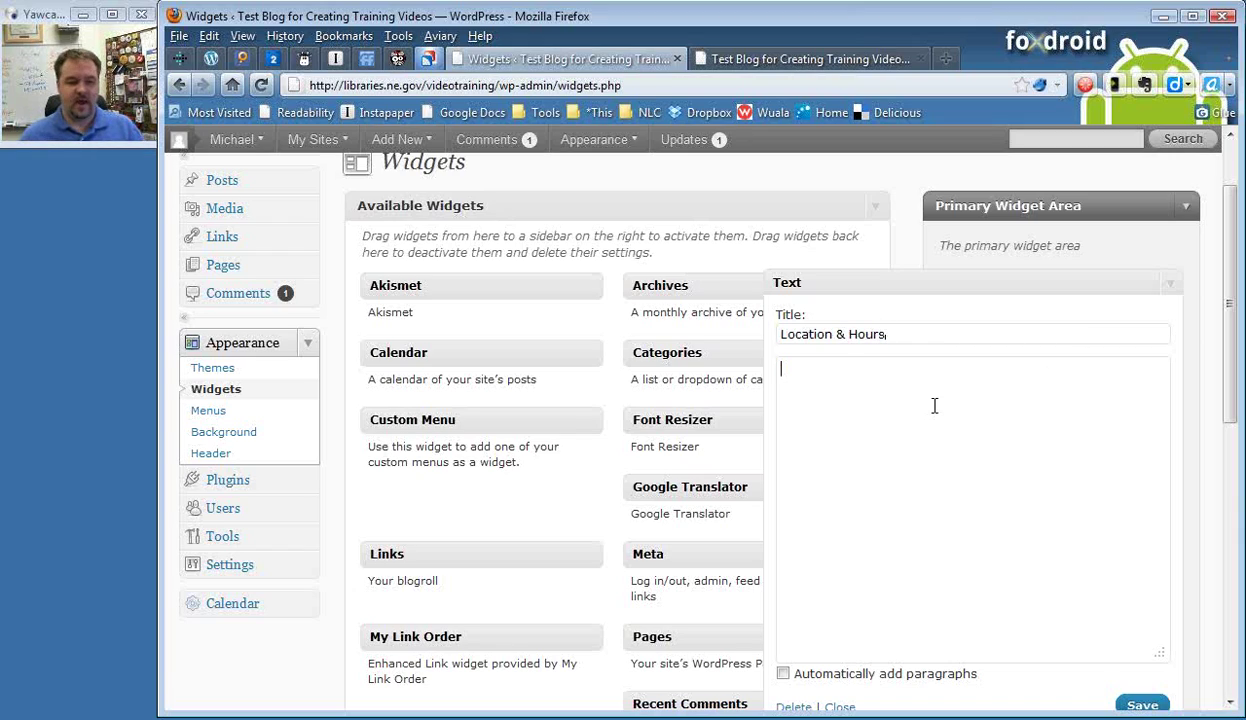
type("1200 N St")
key("Return")
type("Suite 1290")
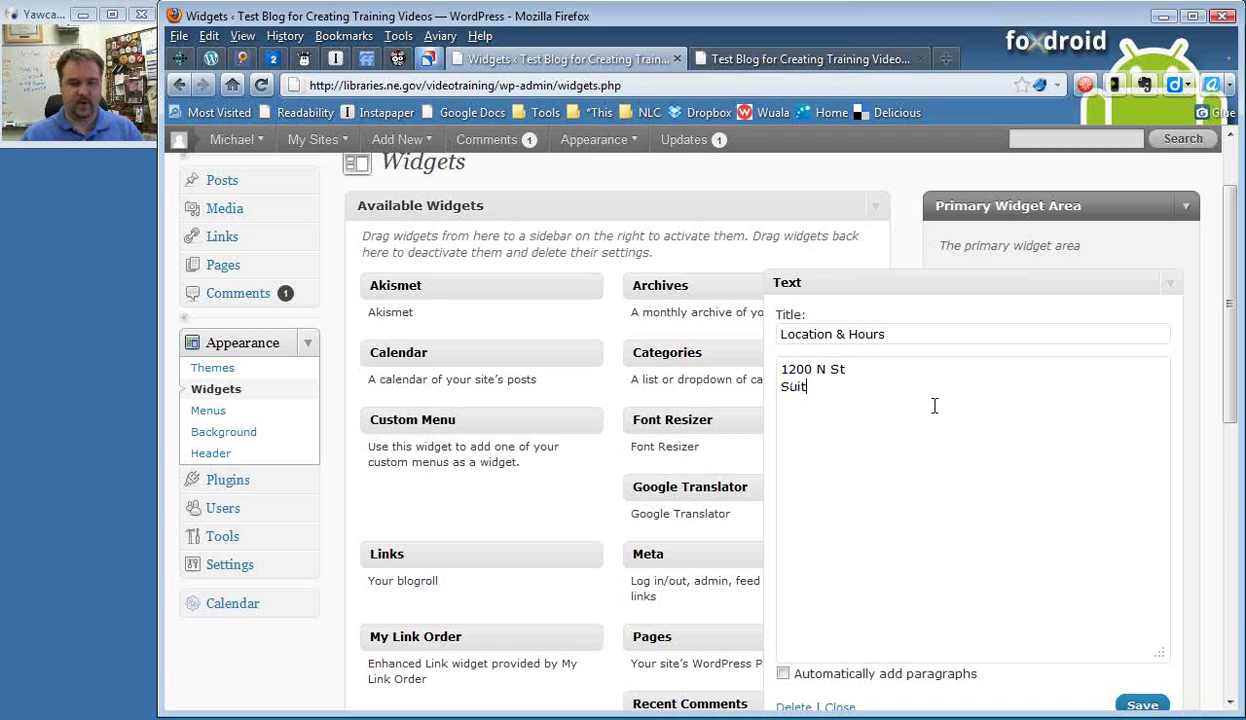
key("BackSpace")
key("BackSpace")
type("0")
key("Return")
type("Lincoln NE 68508")
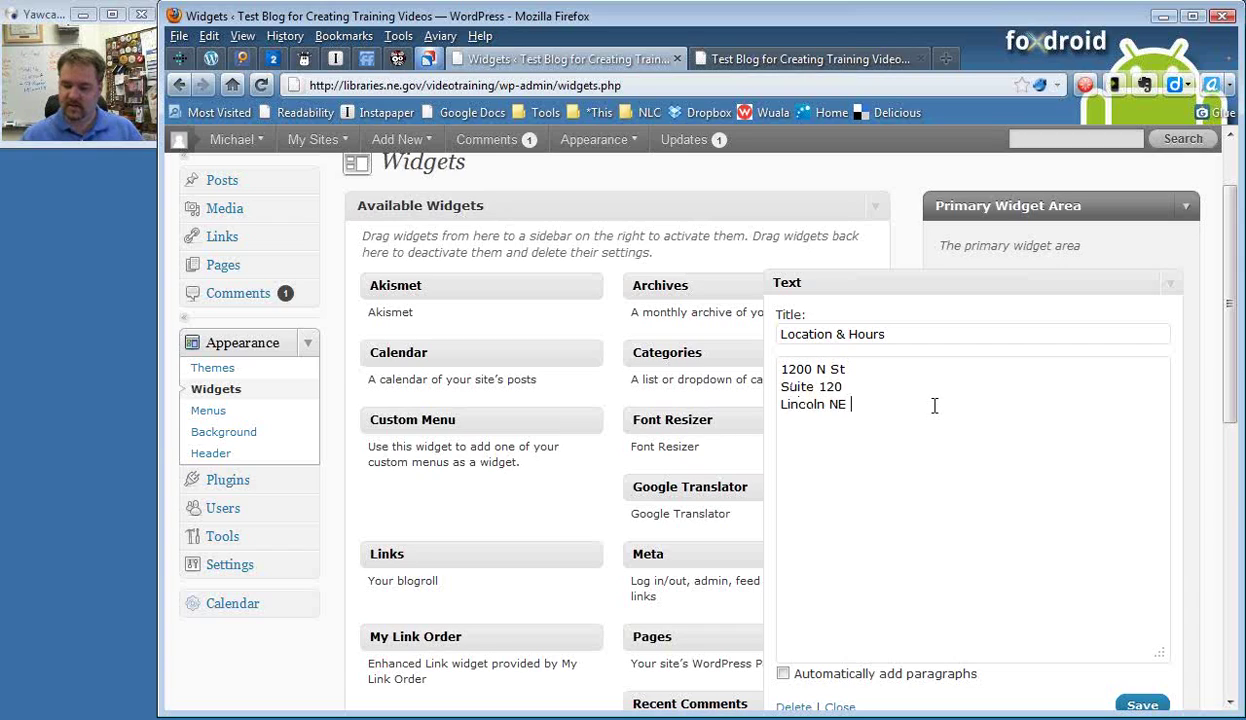
Step: Add the opening hours "M-F 8am-5pm" below the address, separated by a blank line, and save the Text widget
key("Return")
key("Return")
type("M")
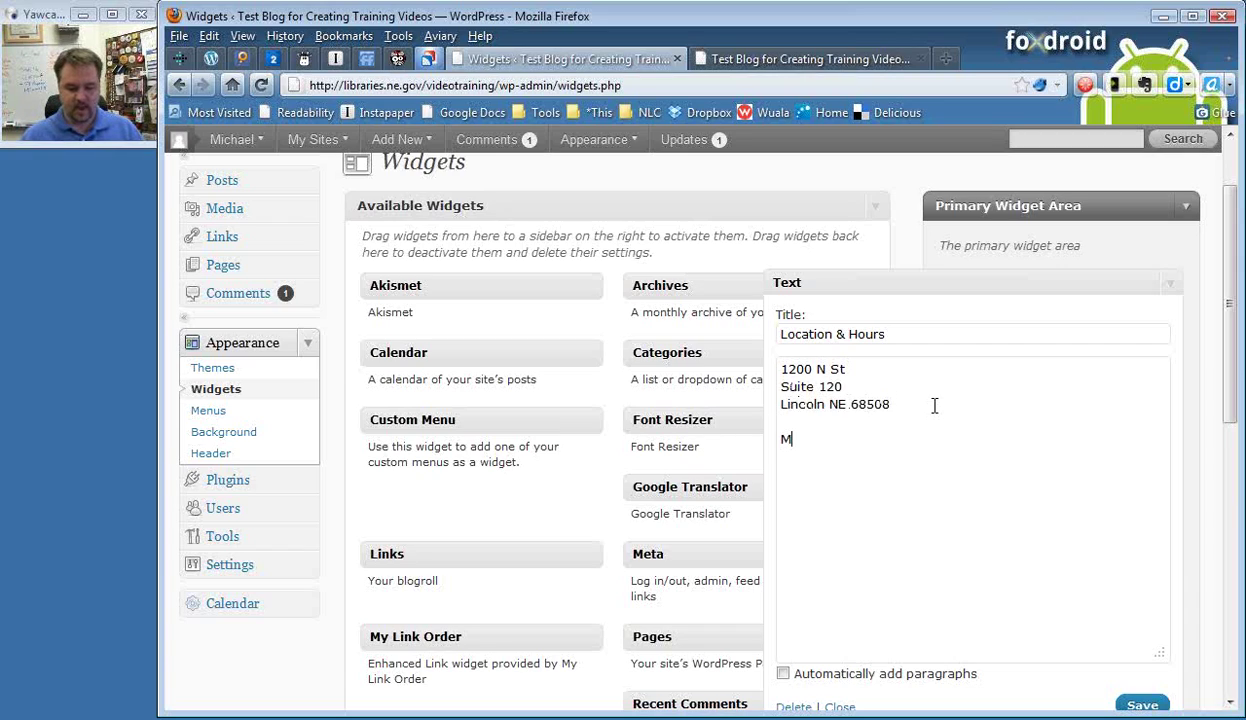
type("-F 8am-")
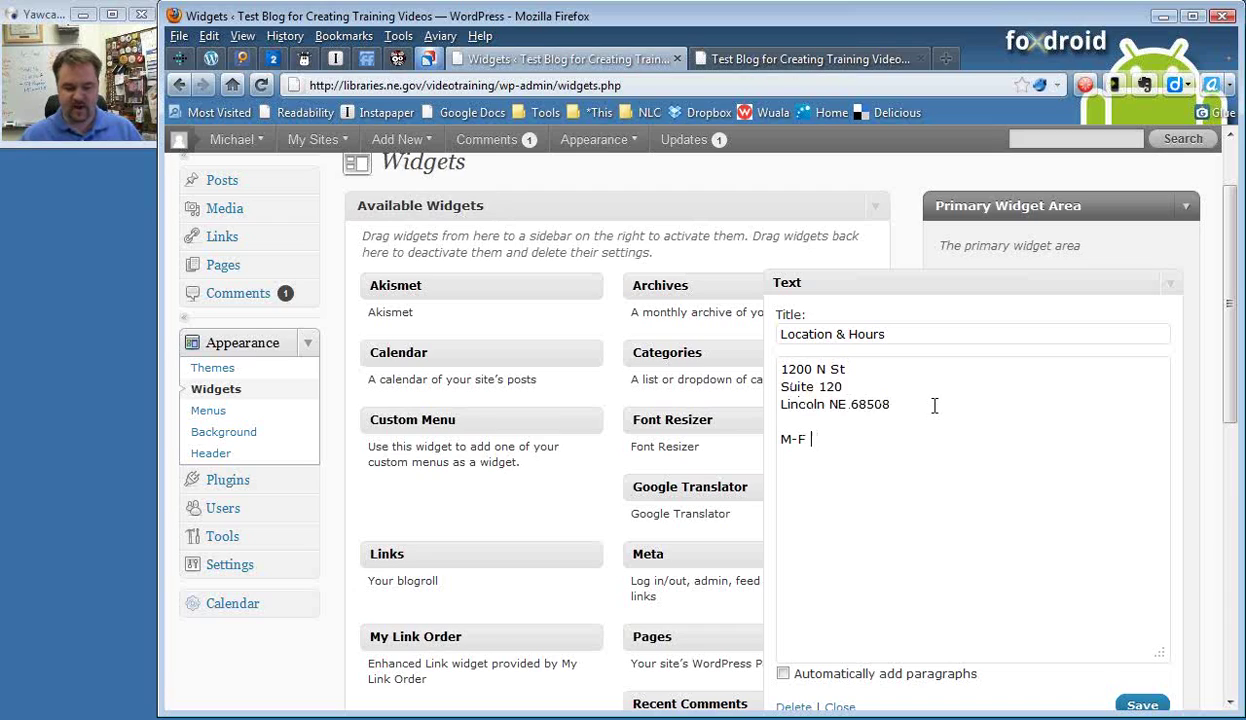
type("m-5pm")
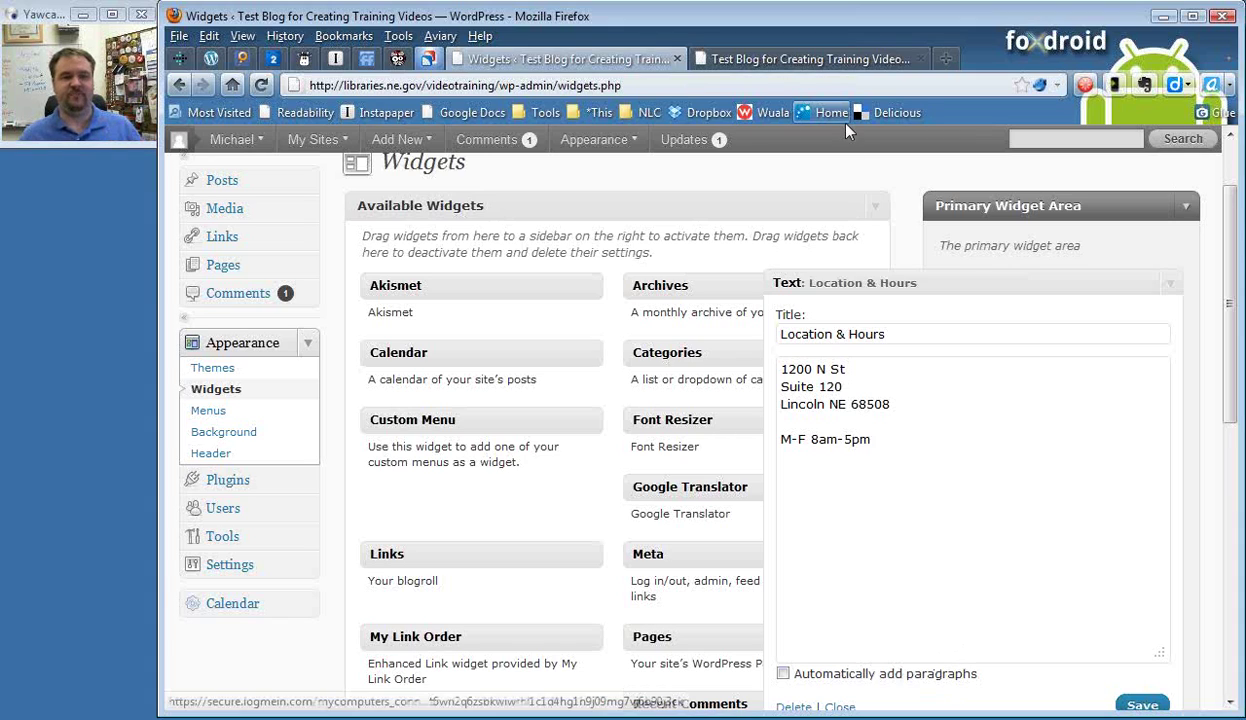
Step: Reload the live blog and check how the Location & Hours text is laid out in the sidebar
left_click(791, 58)
mouse_move(368, 140)
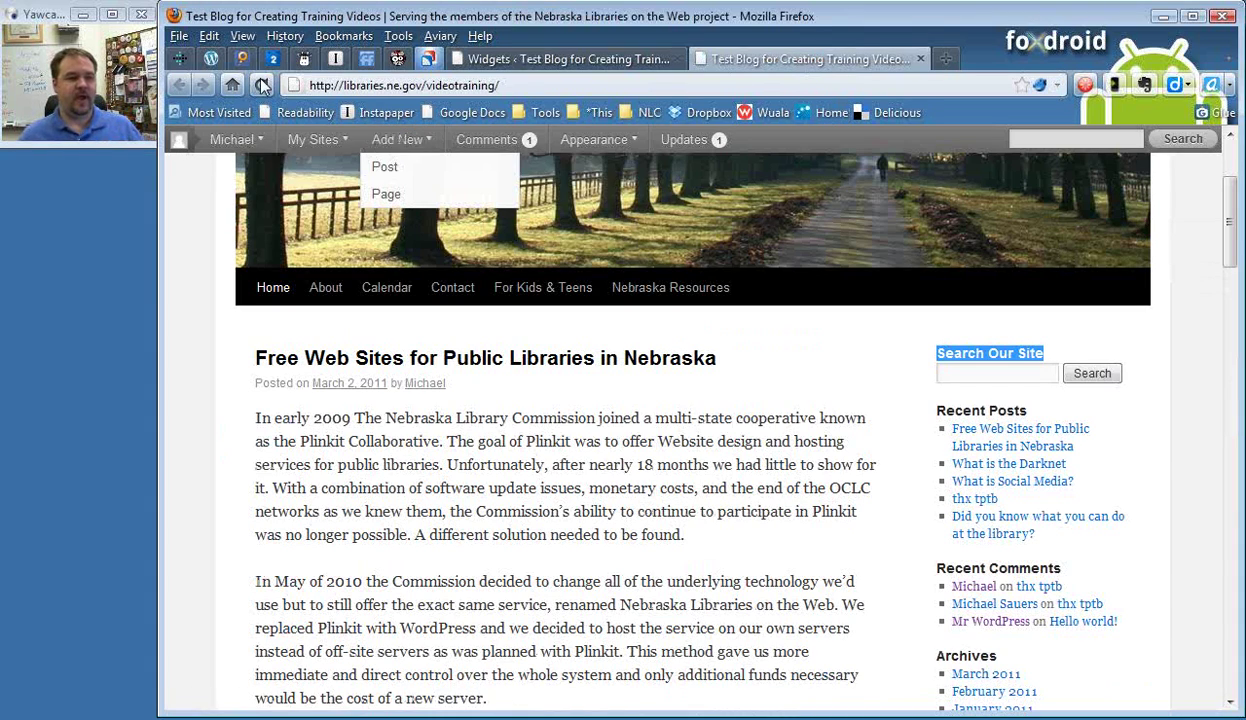
left_click(260, 85)
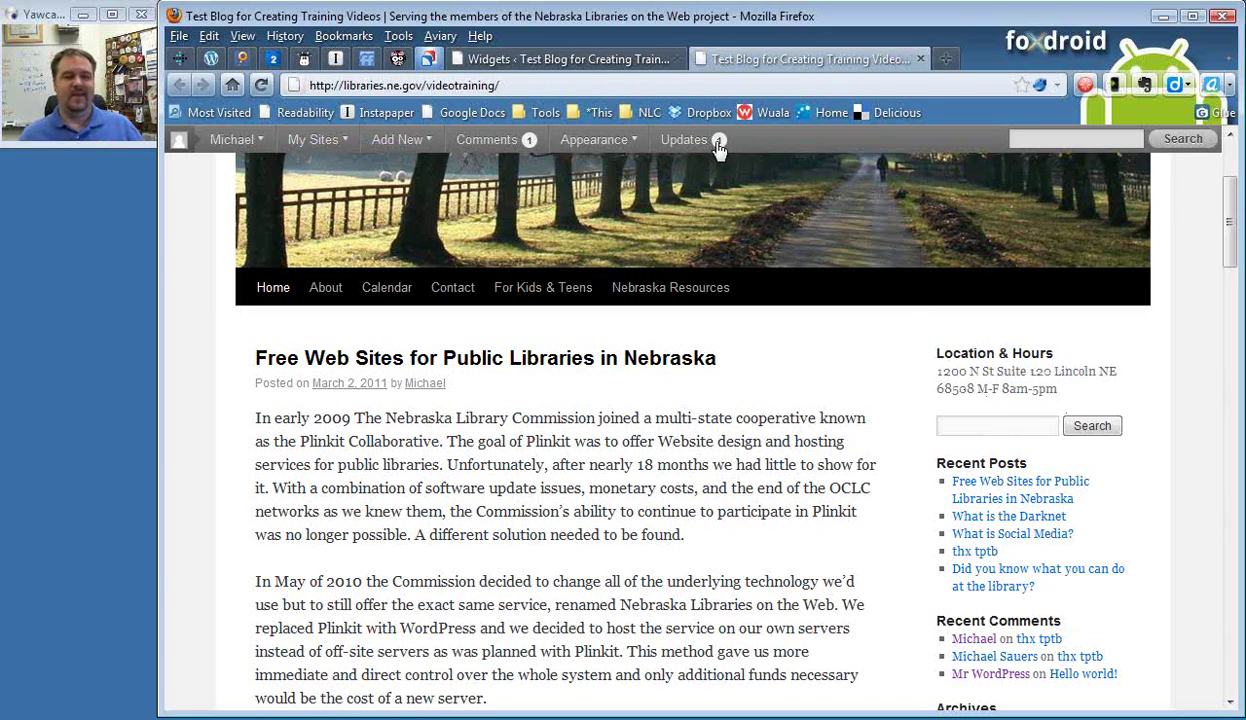
Step: Turn on automatic paragraphs for the Location & Hours widget, save it, check the reloaded live blog, and collapse the widget
left_click(568, 60)
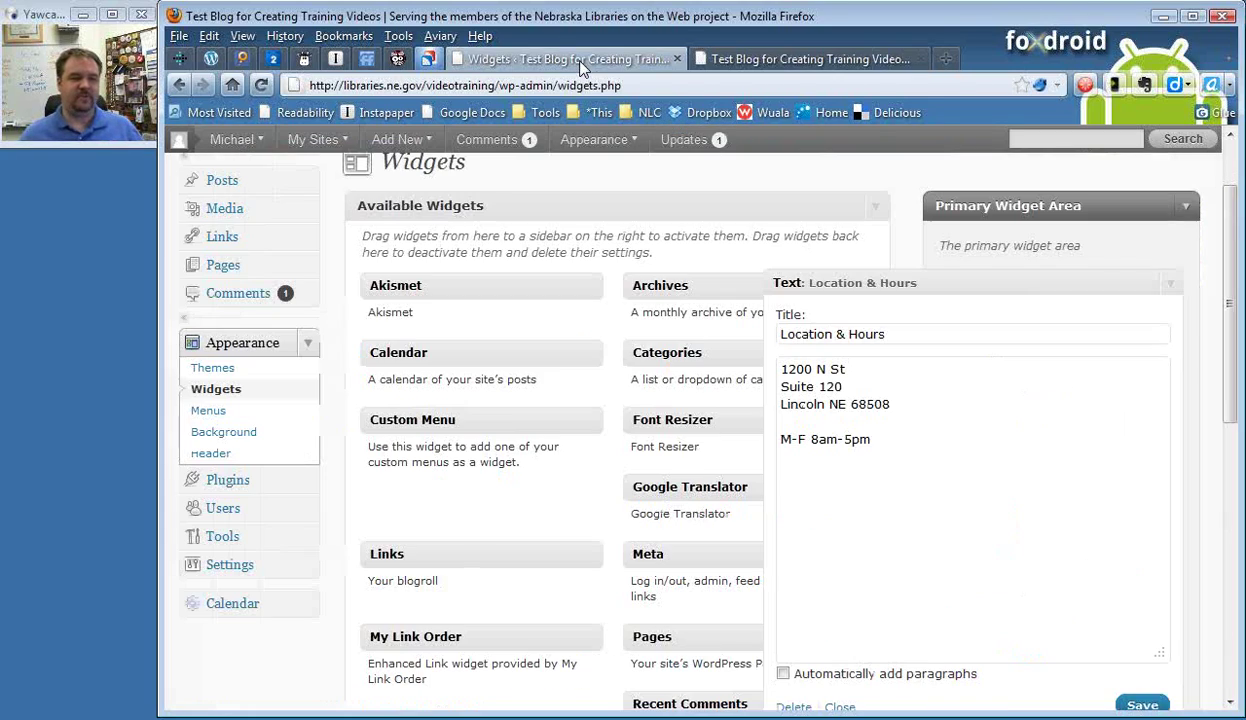
left_click(783, 673)
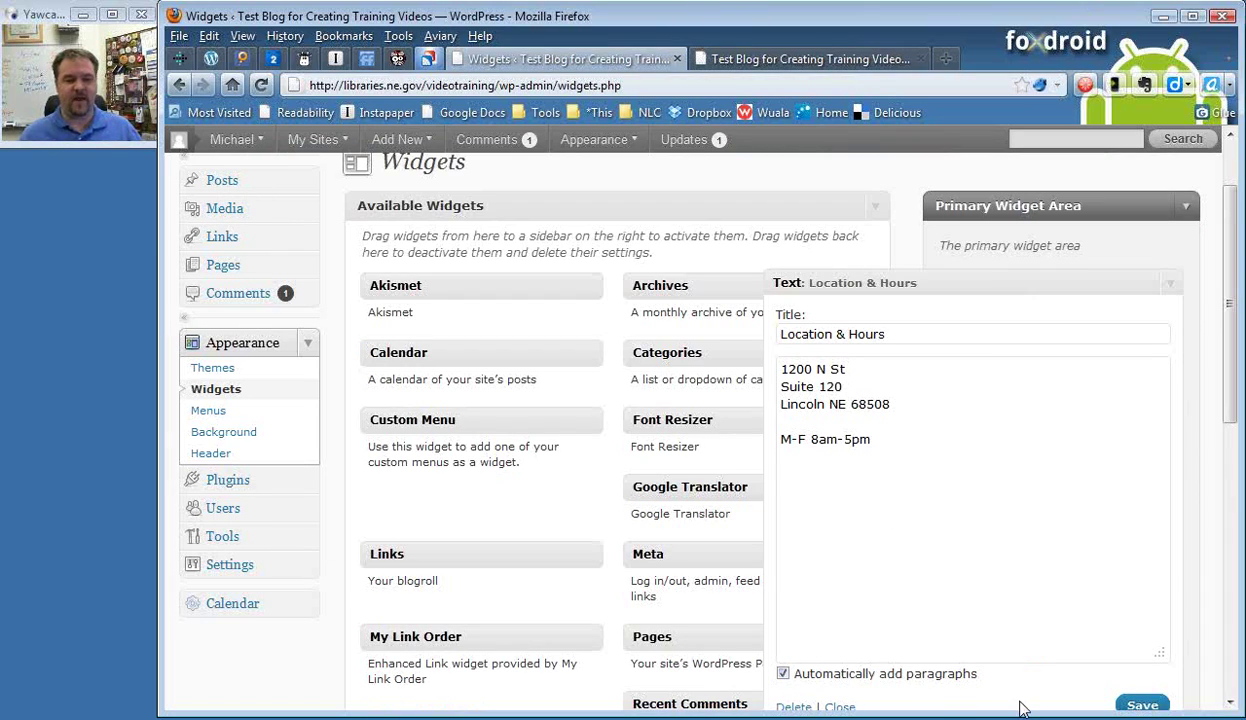
left_click(1143, 706)
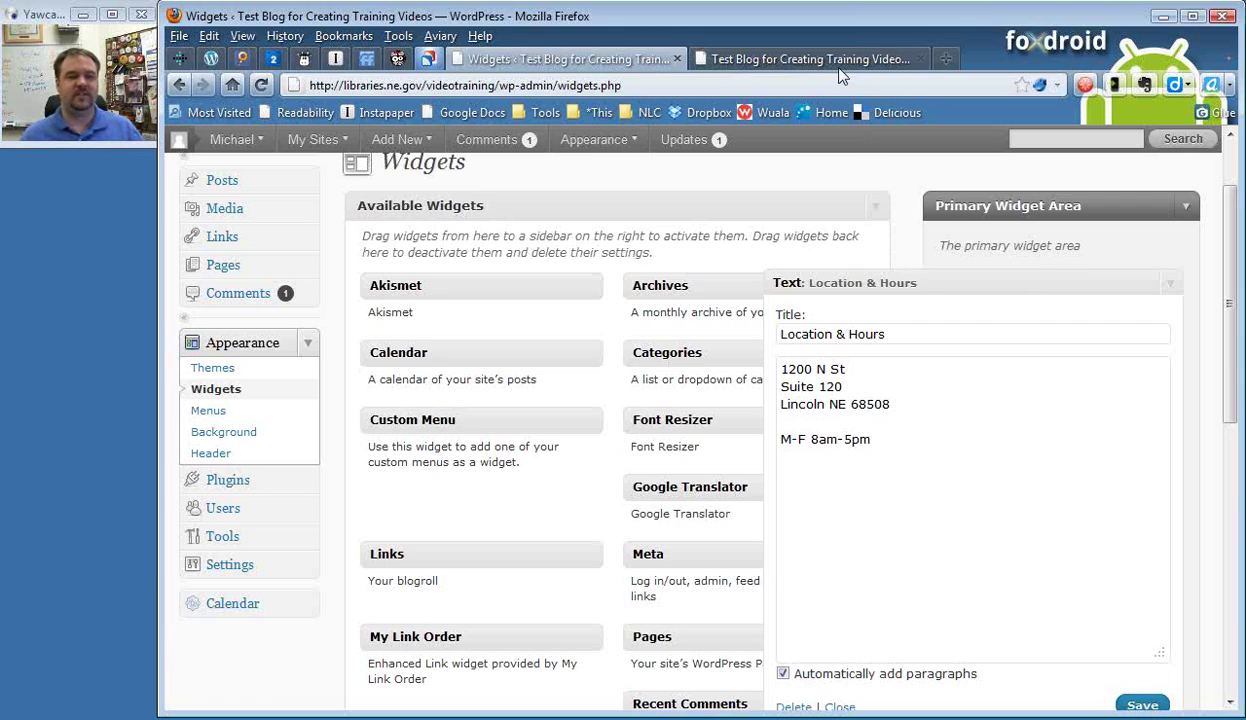
left_click(812, 62)
left_click(260, 85)
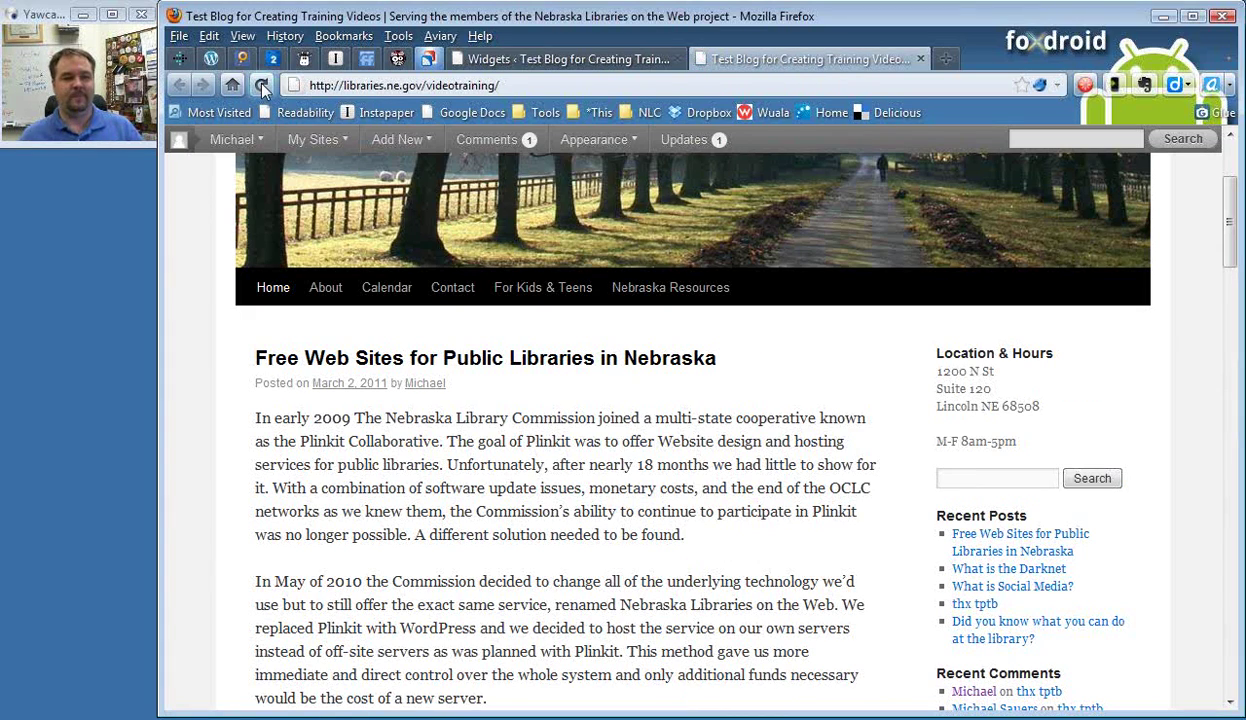
left_click(556, 64)
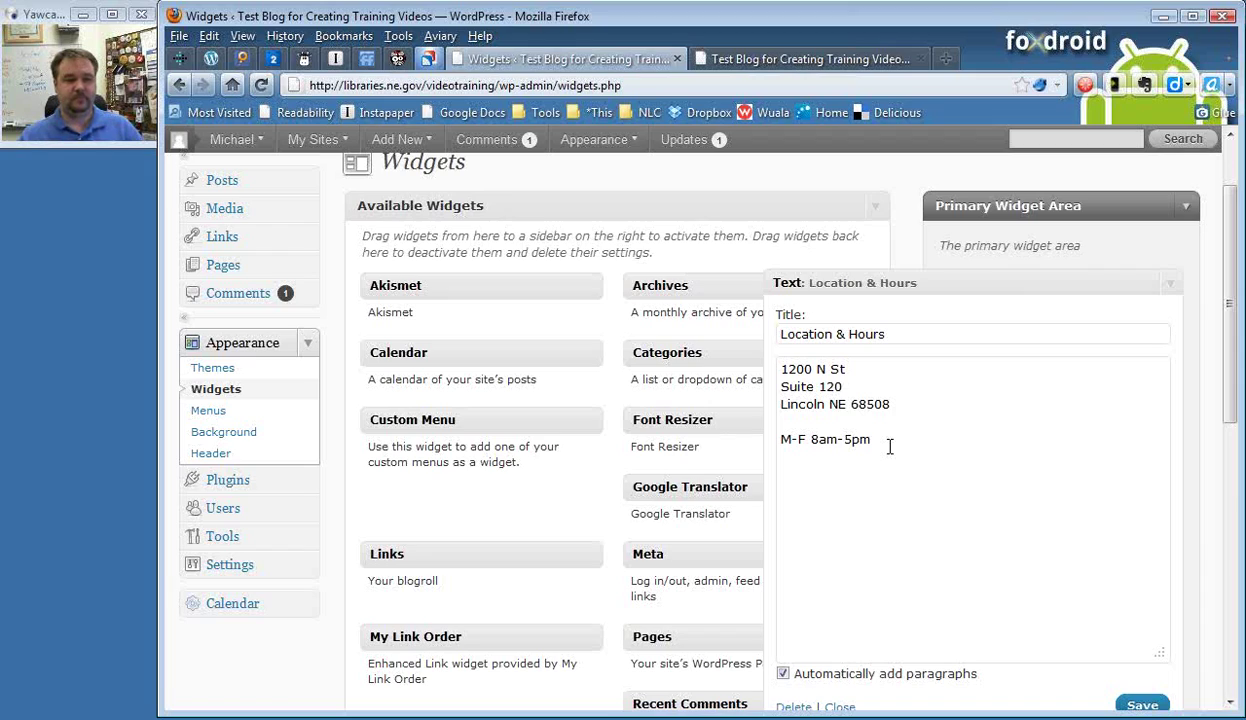
left_click(1172, 288)
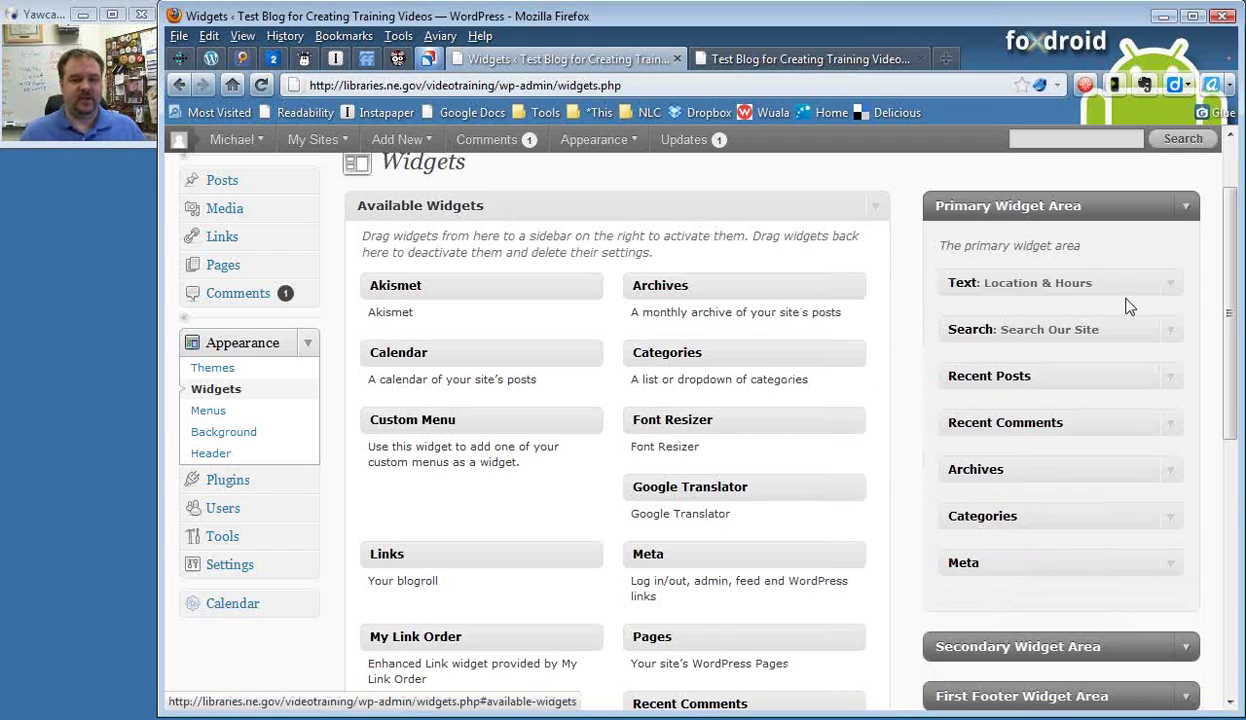
Step: Move the Location & Hours text widget from the Primary Widget Area to Inactive Widgets so its settings are kept
left_click_drag(1231, 308, 1237, 562)
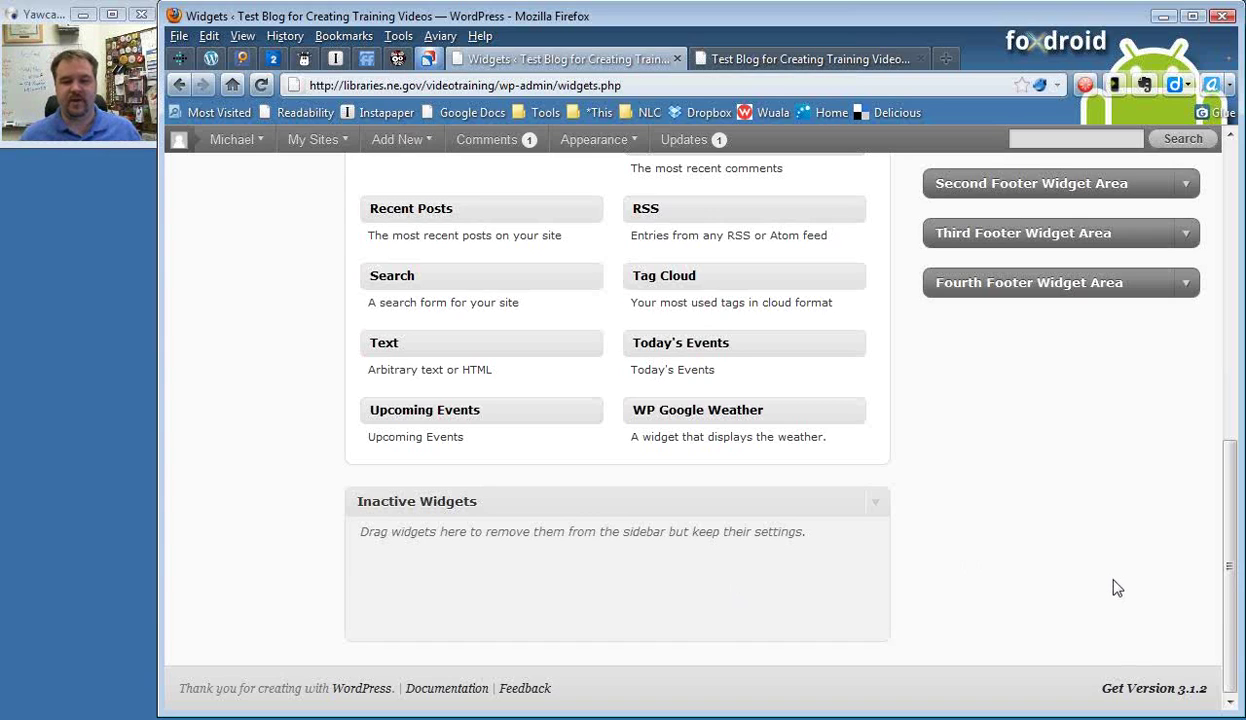
left_click_drag(1236, 602, 1236, 342)
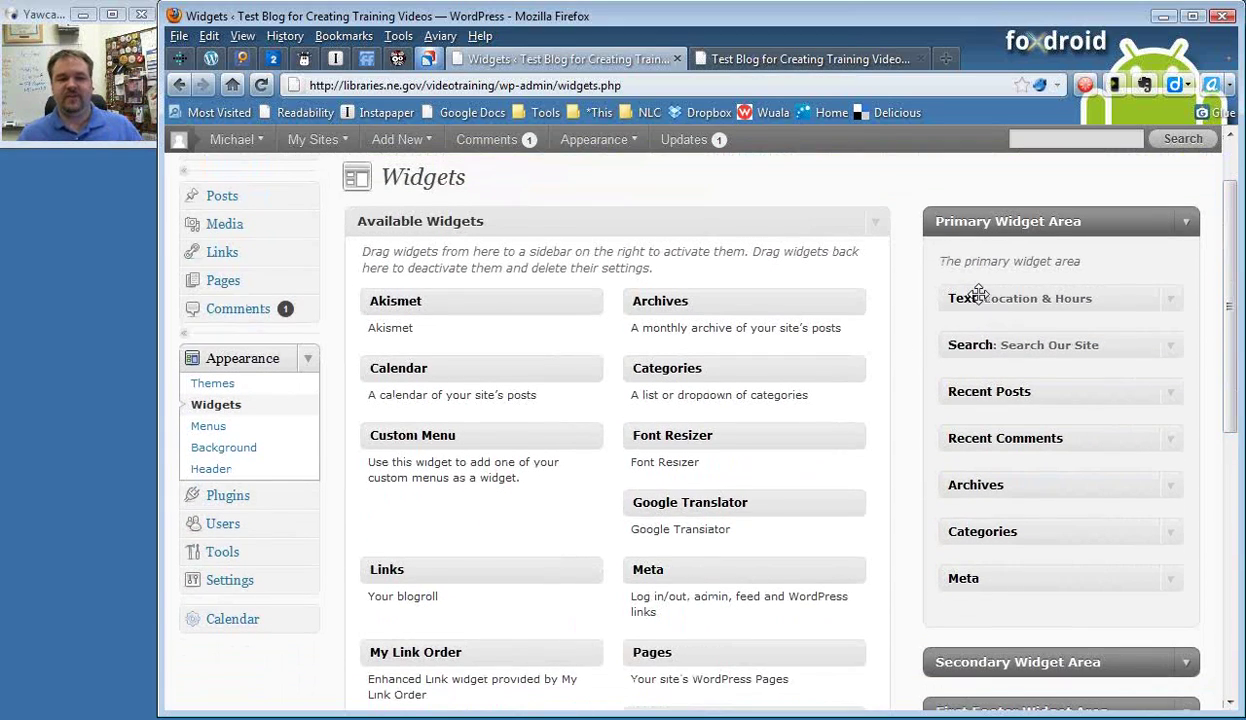
left_click_drag(965, 290, 572, 485)
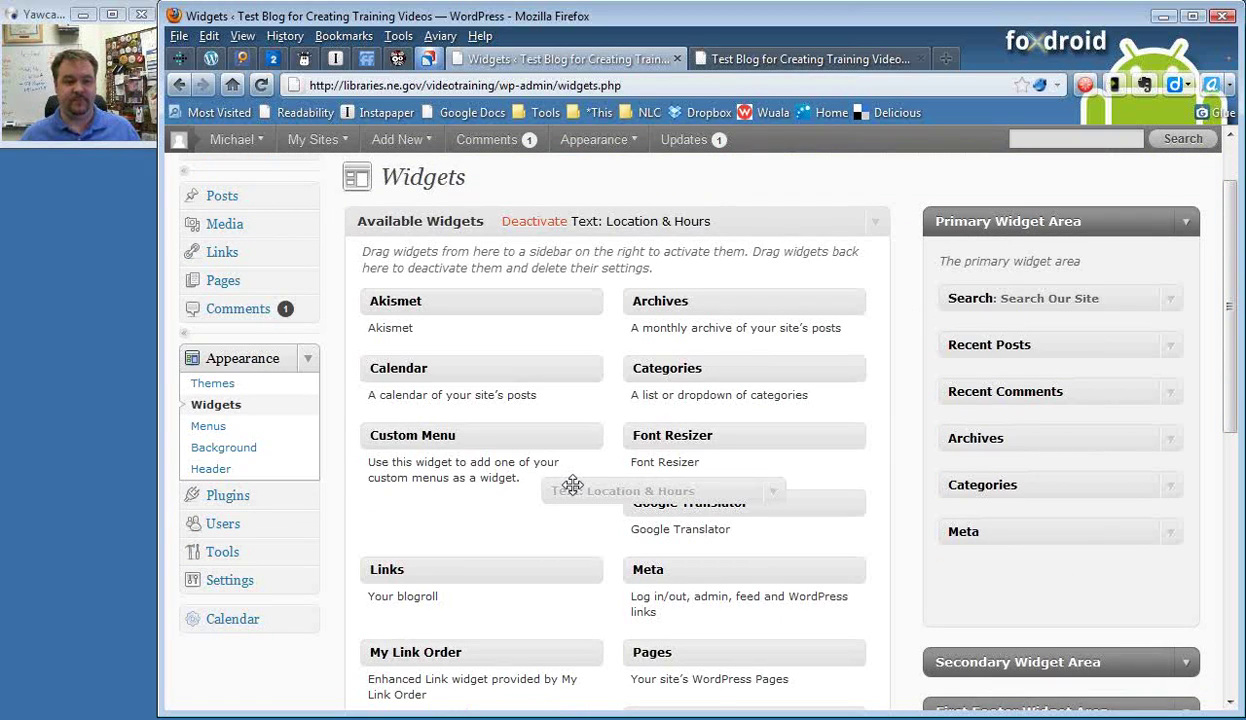
left_click_drag(572, 485, 467, 562)
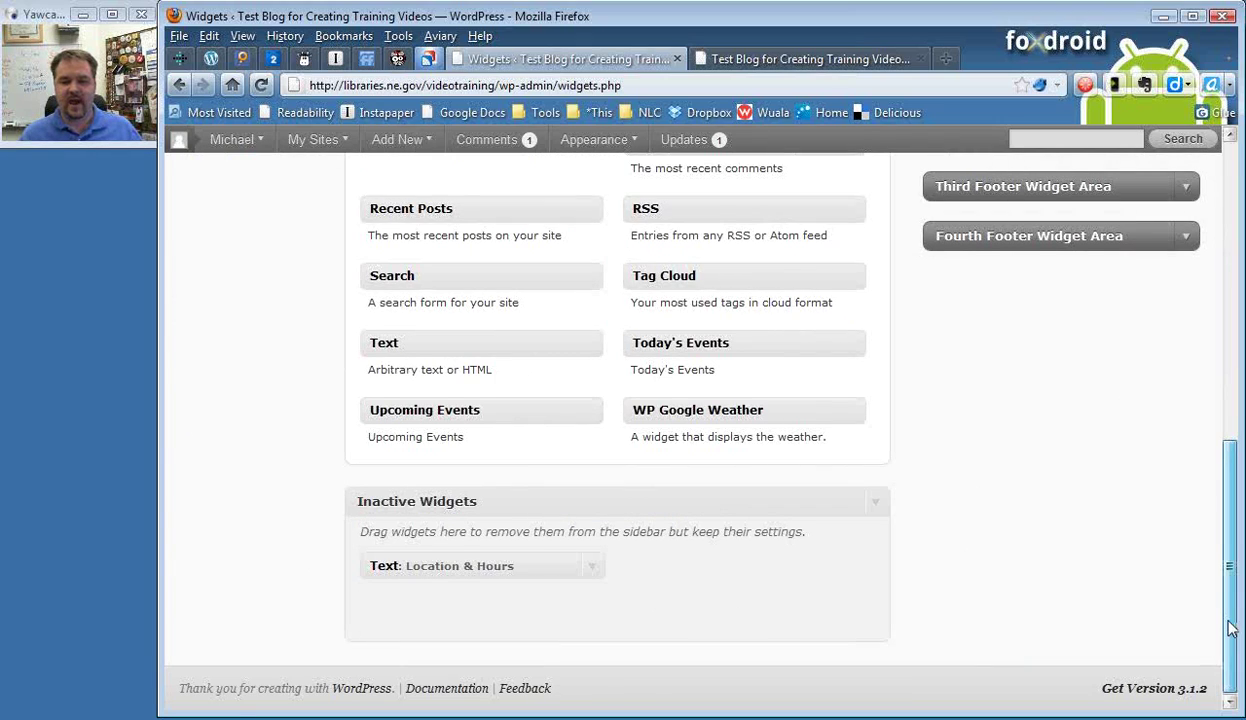
Step: Reload the live blog to check the sidebar for the deactivated Location & Hours widget, and return to the Widgets page
scroll(1216, 578, "up", 2)
scroll(1216, 578, "up", 10)
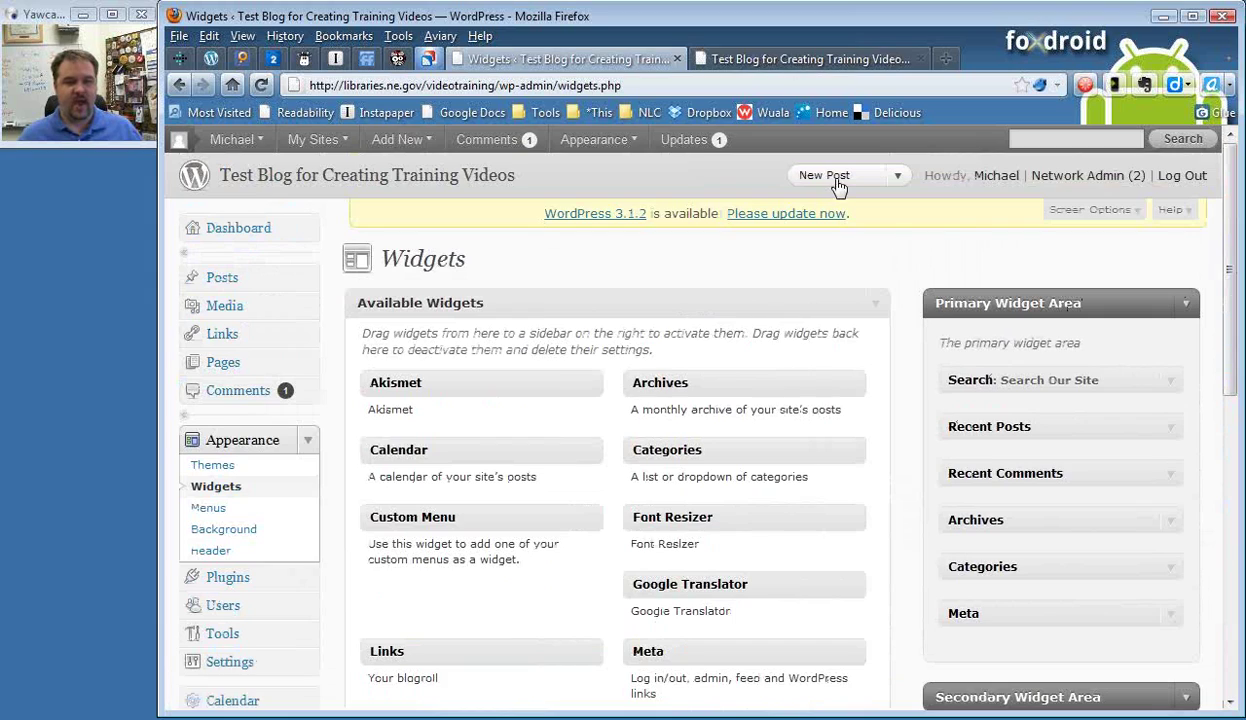
left_click(822, 59)
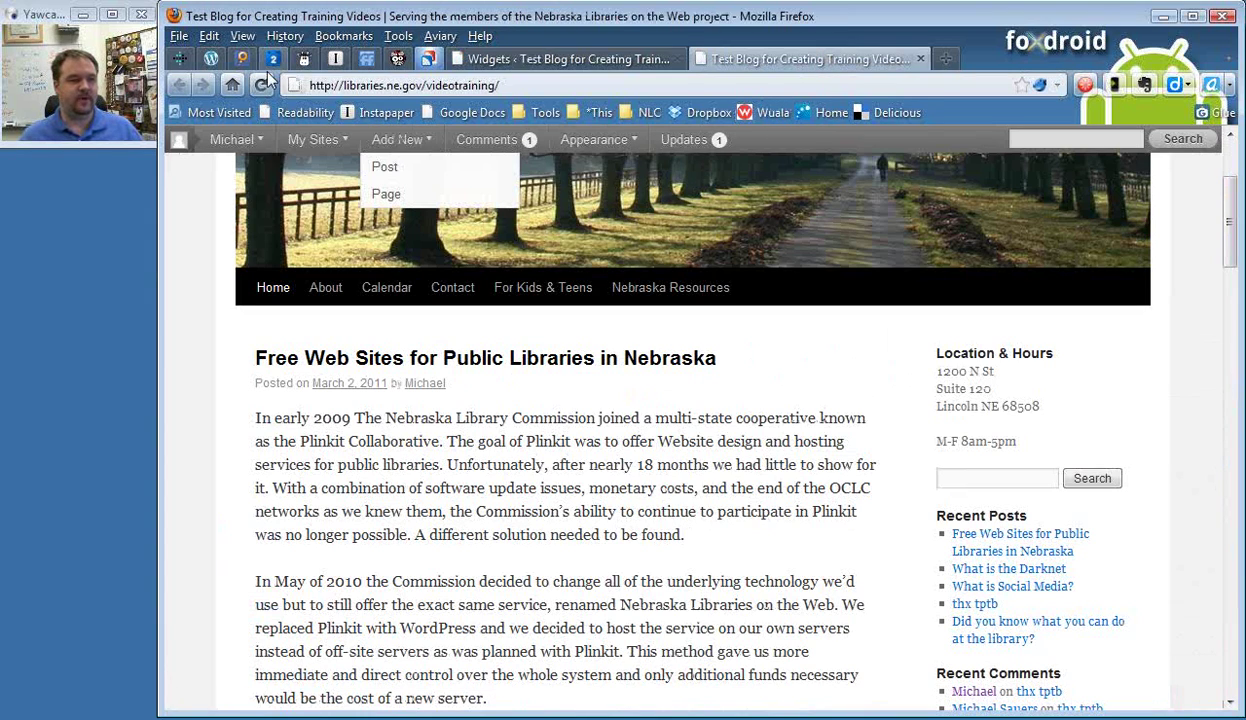
left_click(262, 87)
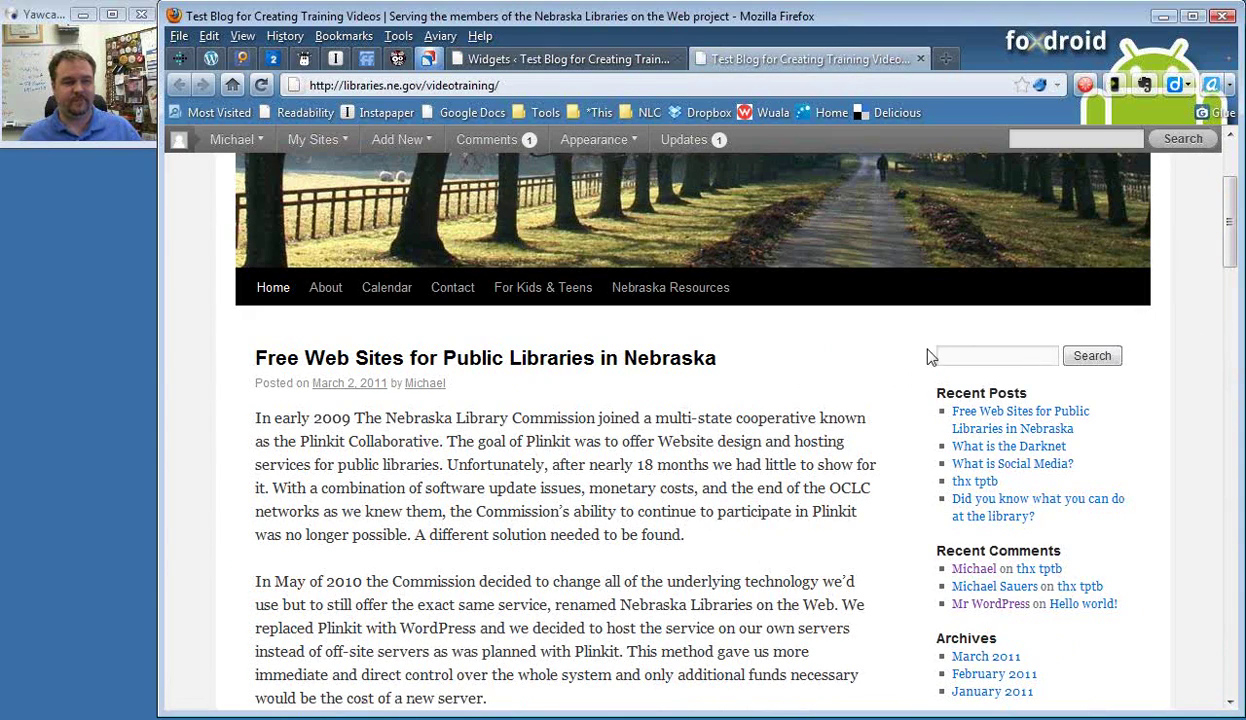
left_click(569, 58)
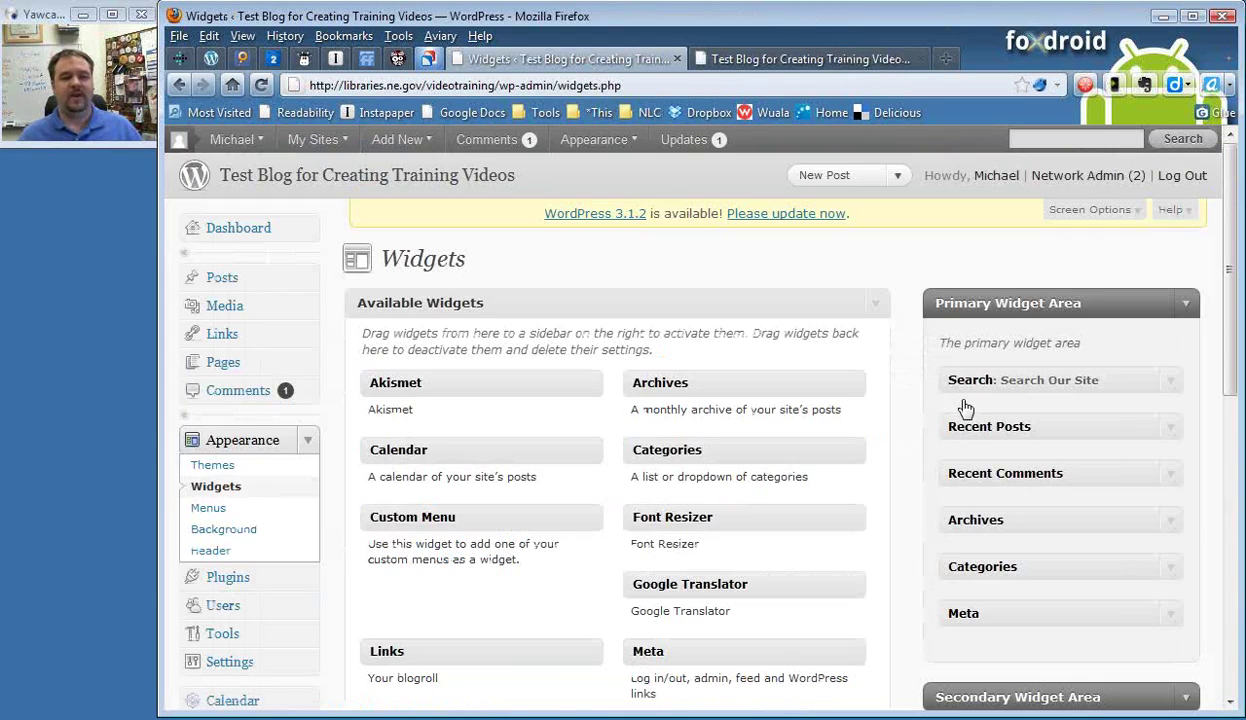
Step: Restore the Location & Hours widget from Inactive Widgets above Search in the Primary Widget Area and check the reloaded live blog
left_click_drag(1218, 361, 1233, 665)
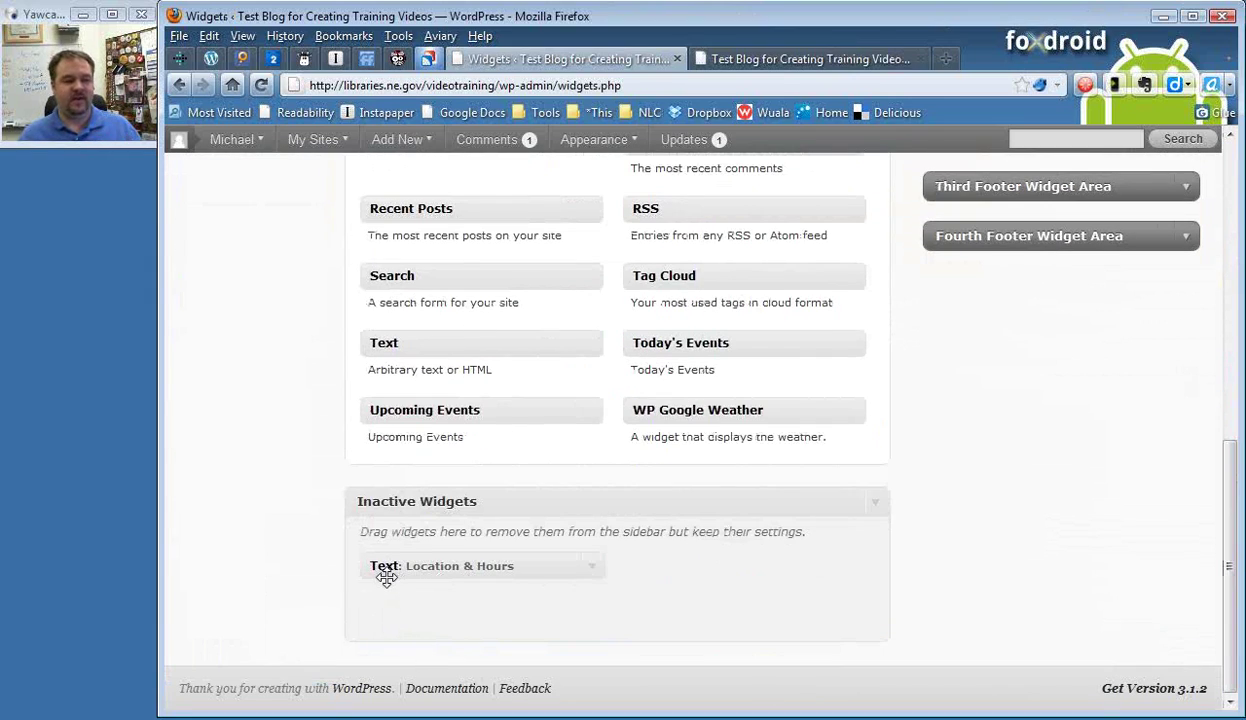
left_click_drag(386, 572, 966, 328)
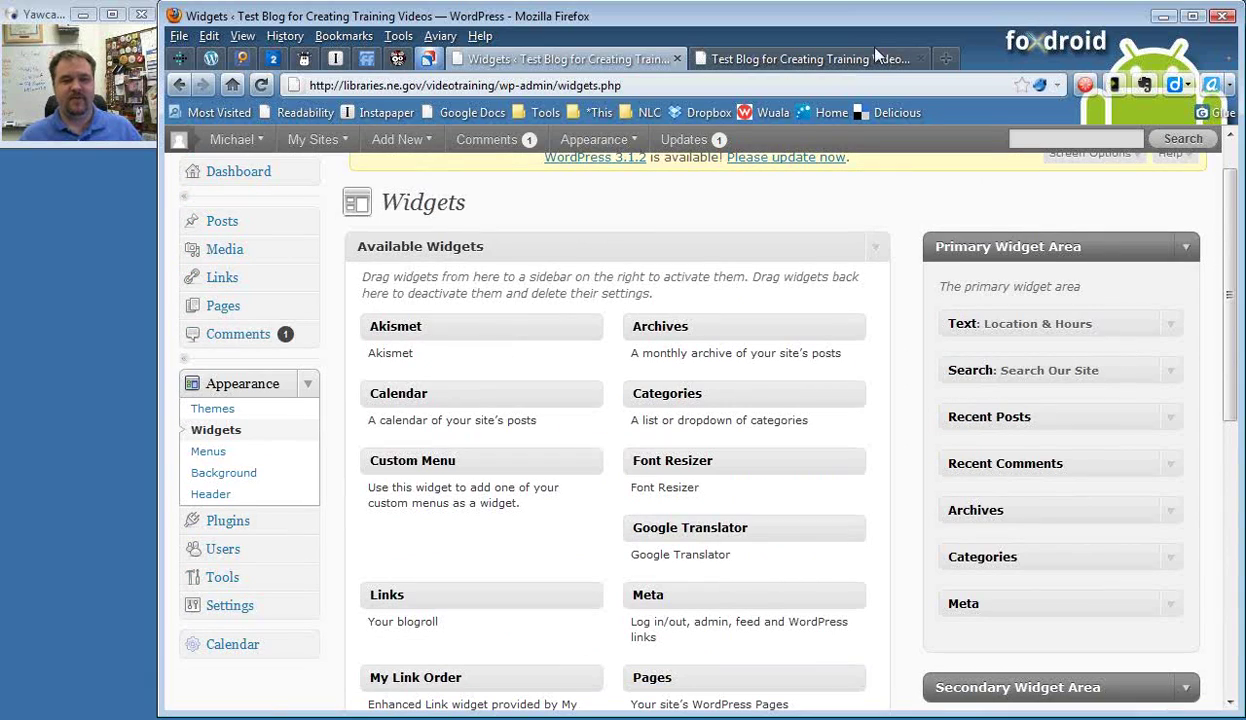
left_click(848, 60)
left_click(262, 86)
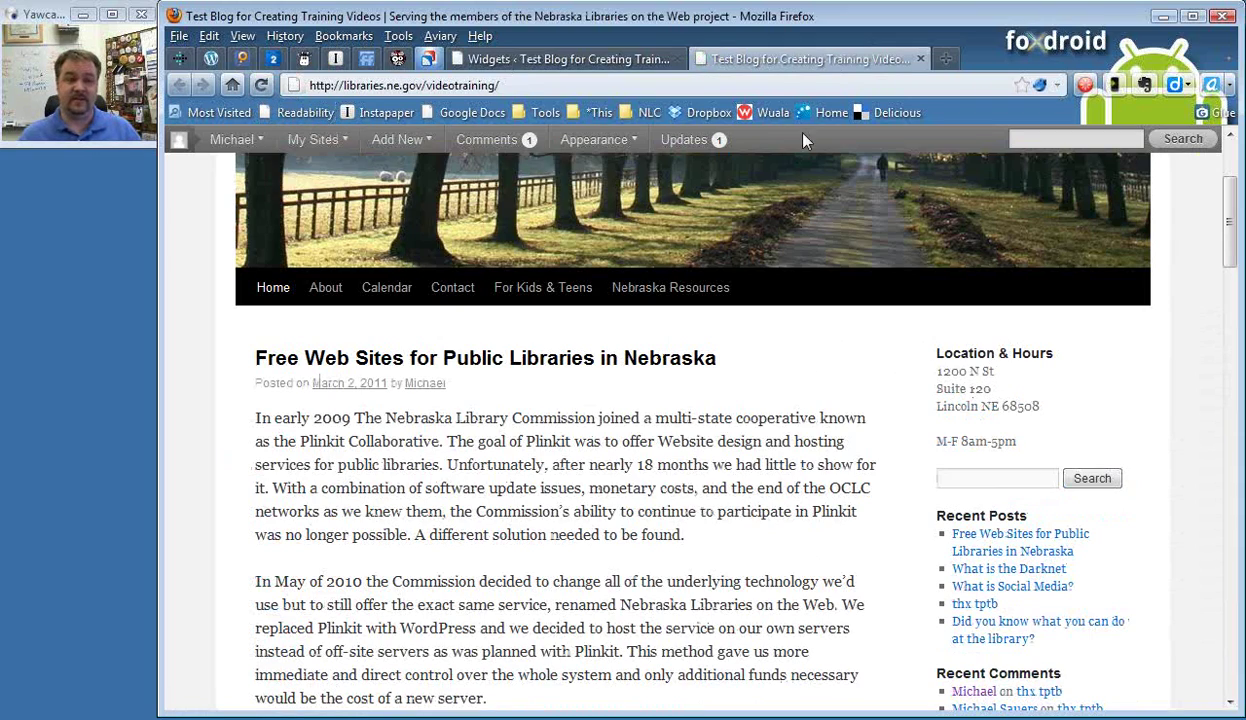
left_click(590, 62)
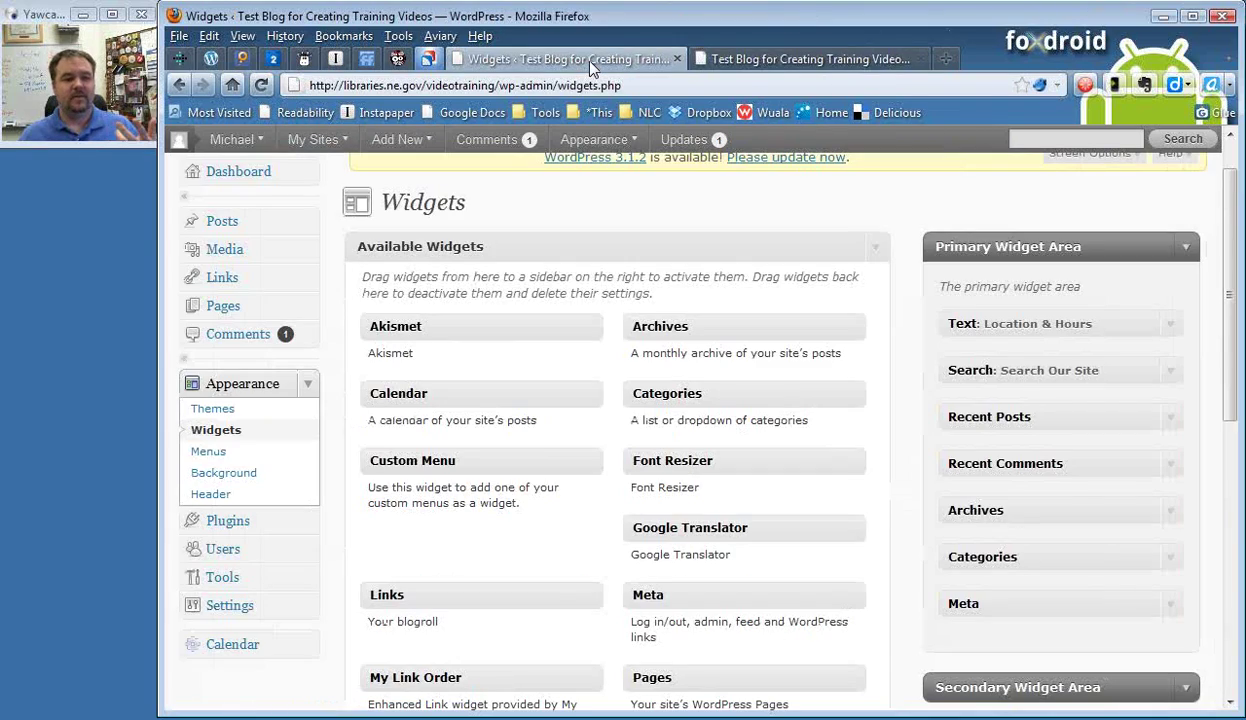